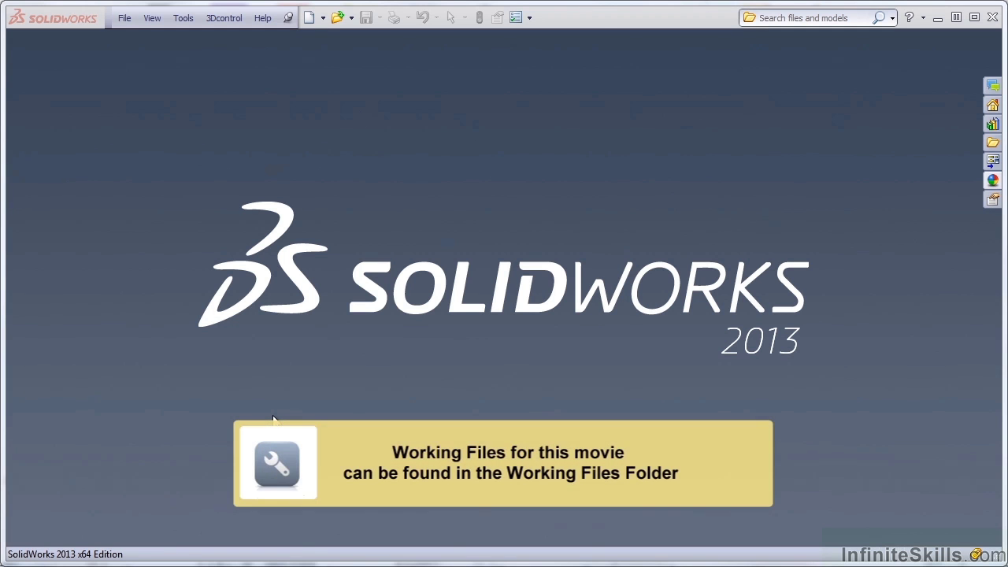
Create a new part and sketch a centre rectangle about 4.16 by 2.63 in on the Front XY plane, centred on the origin.
left_click(305, 19)
left_click(555, 417)
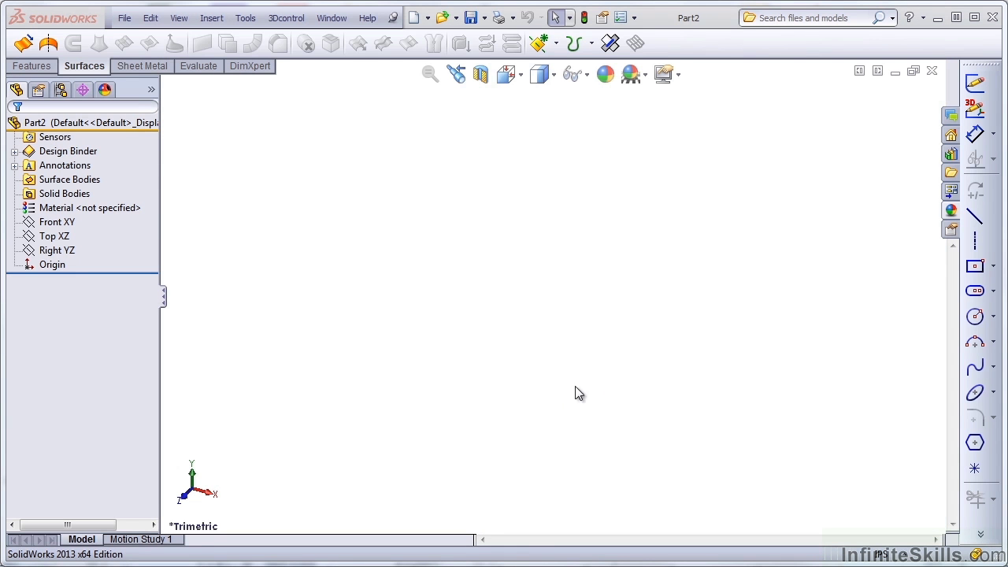
left_click(974, 267)
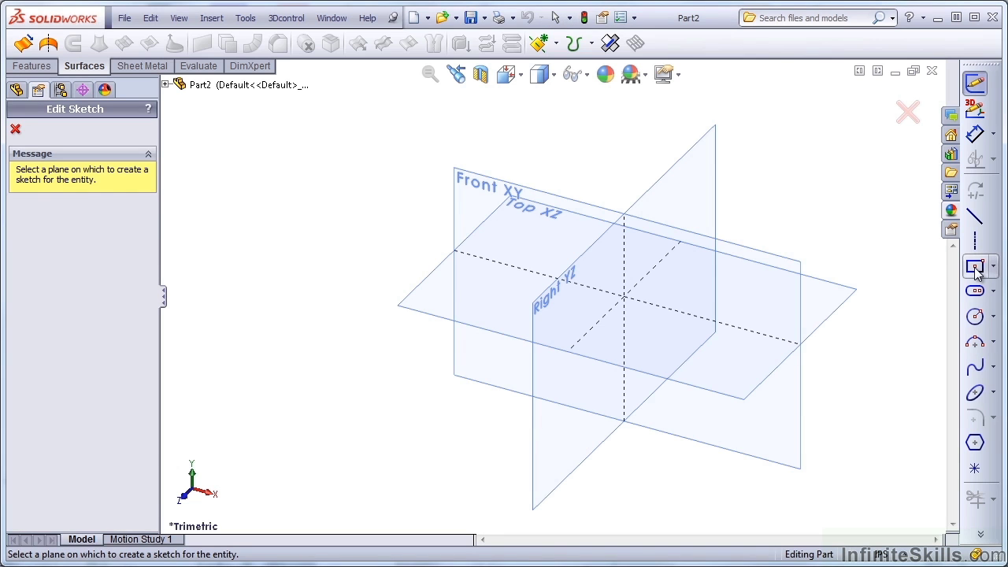
left_click(738, 244)
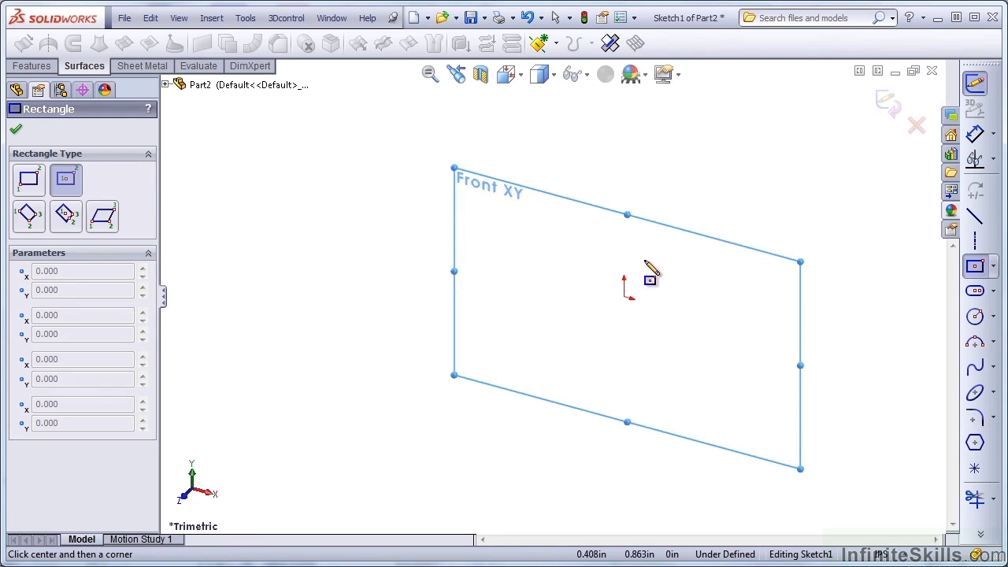
left_click(629, 299)
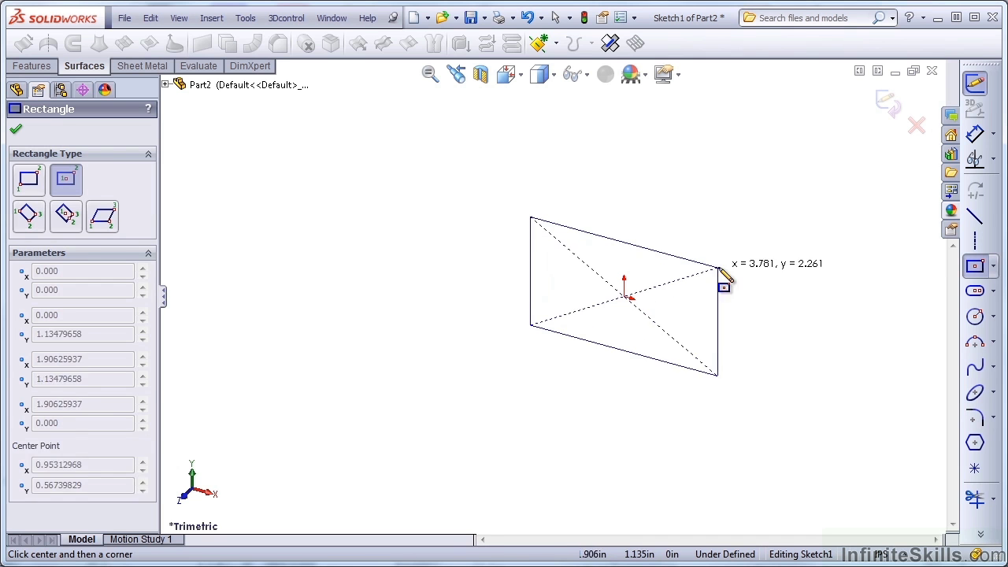
left_click(726, 261)
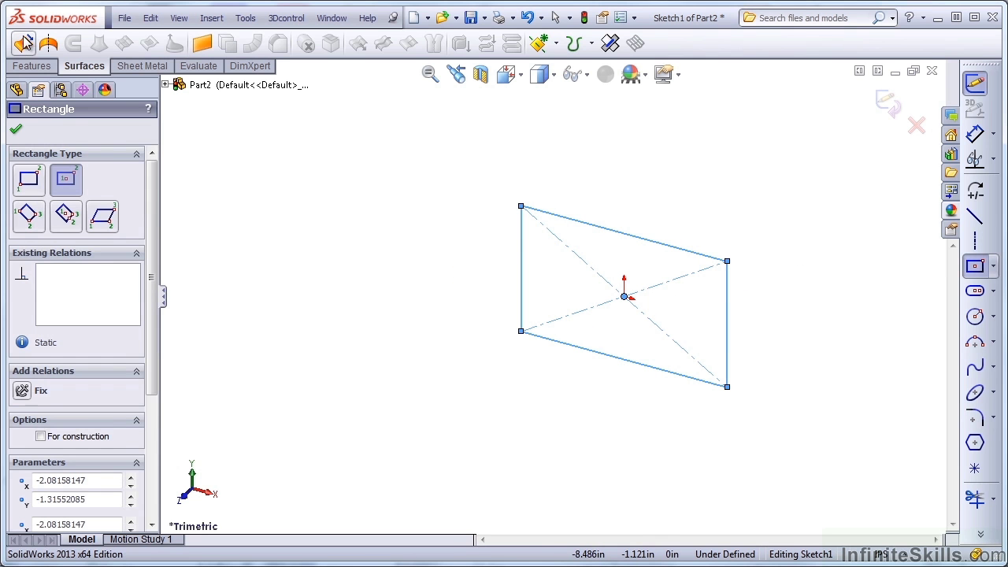
Extrude the rectangle as a surface with the Mid Plane end condition to a depth of about 5.52 in.
left_click(24, 43)
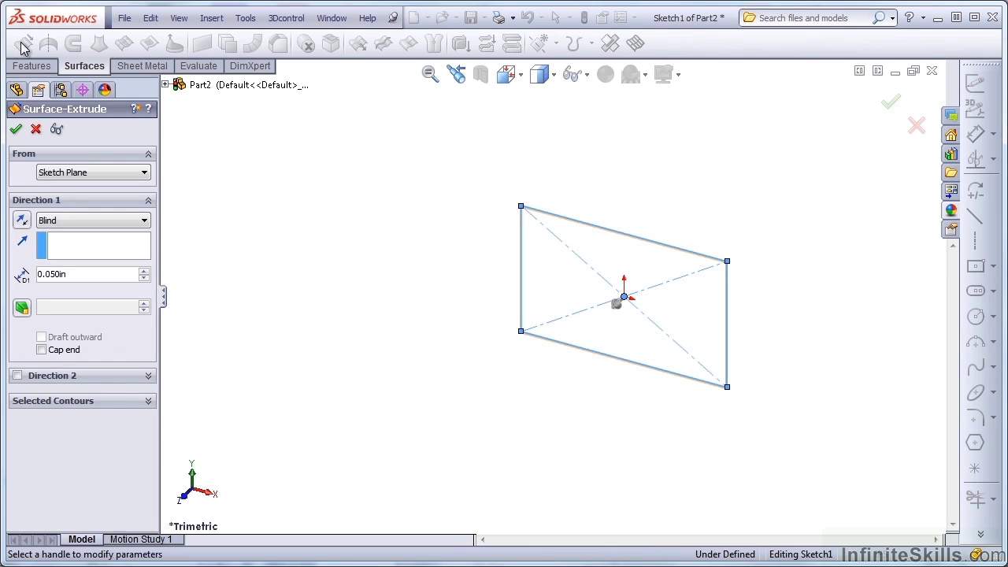
left_click(56, 222)
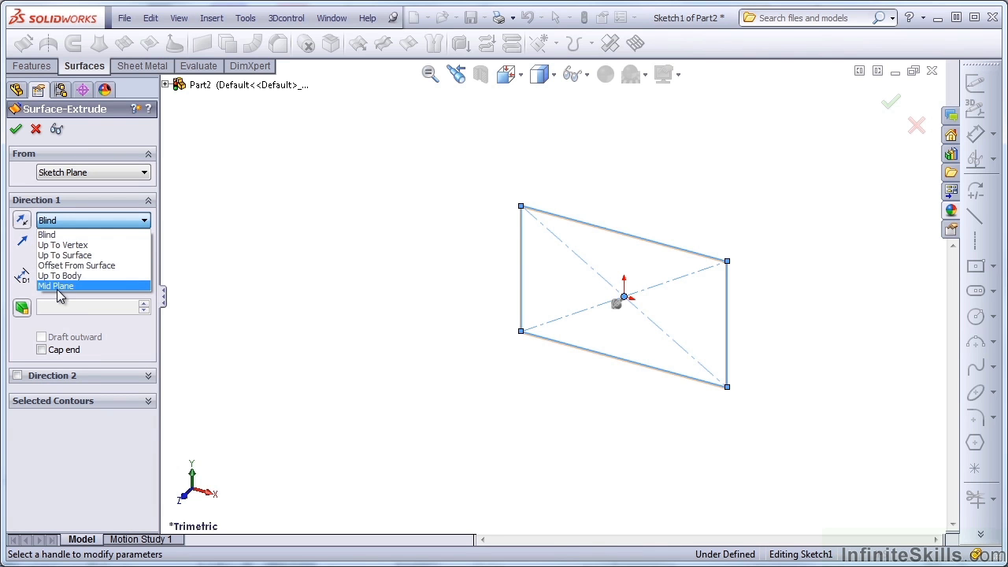
left_click(57, 286)
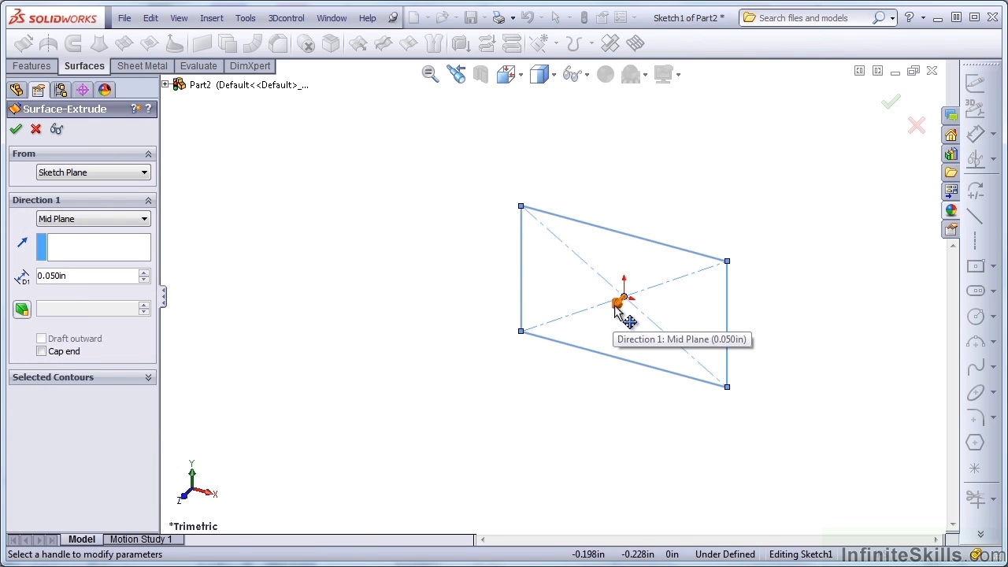
left_click_drag(615, 304, 510, 358)
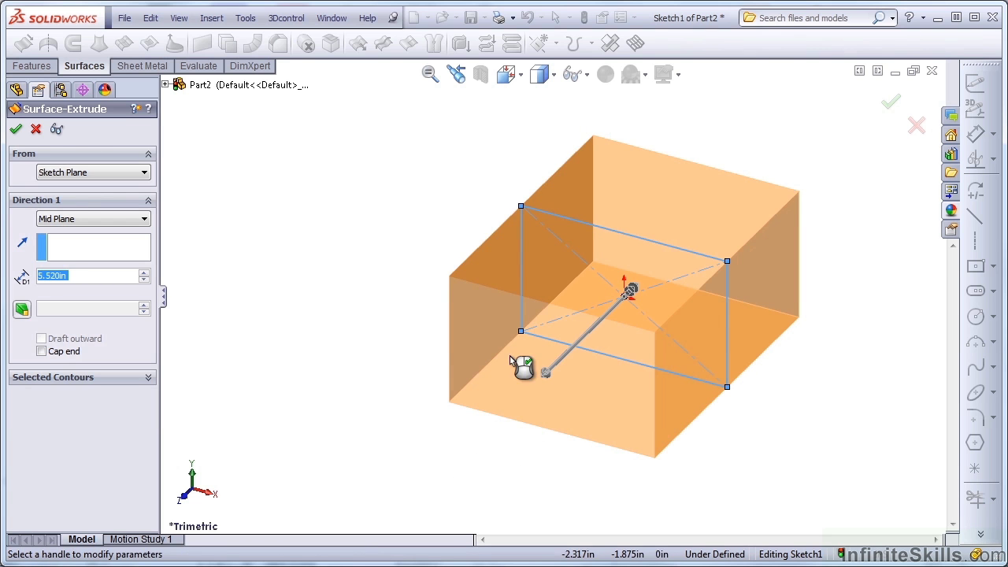
right_click(510, 358)
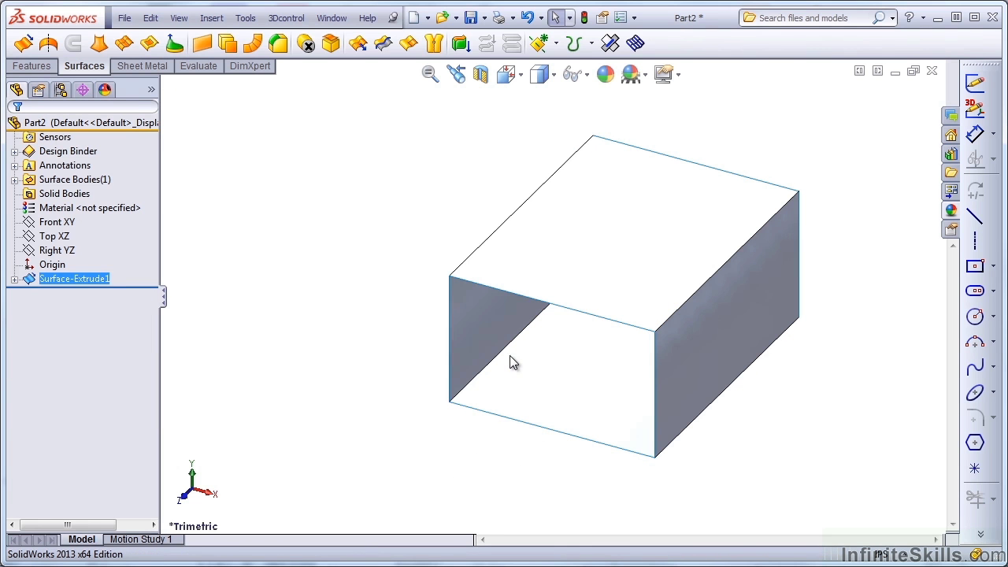
Examine the open-ended surface extrusion from several sides, along with its entry under Surface Bodies and its underlying sketch.
left_click(380, 318)
key("Left")
key("Left")
key("Left")
key("Left")
key("Left")
key("Left")
key("Left")
key("Left")
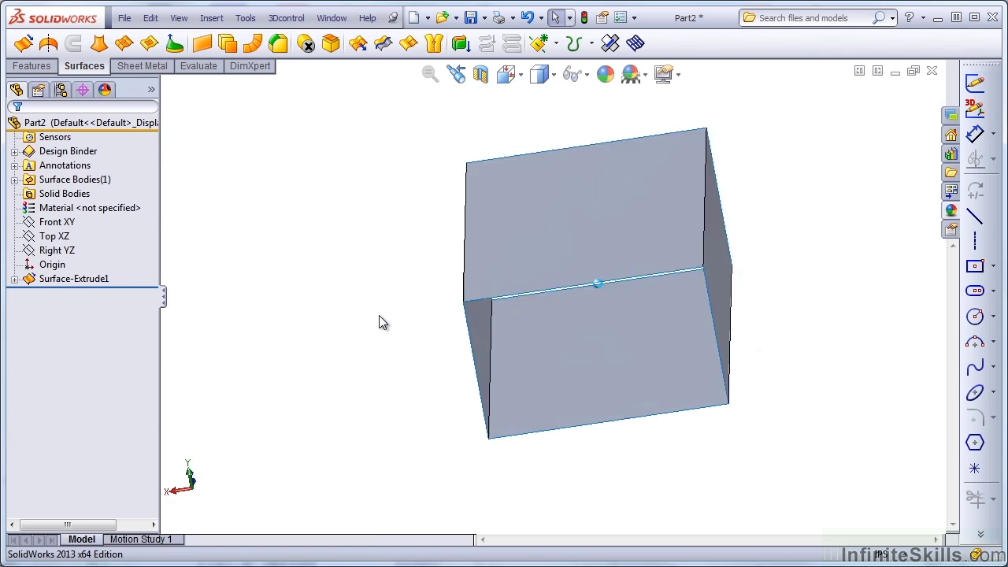
key("Left")
key("Left")
left_click(14, 180)
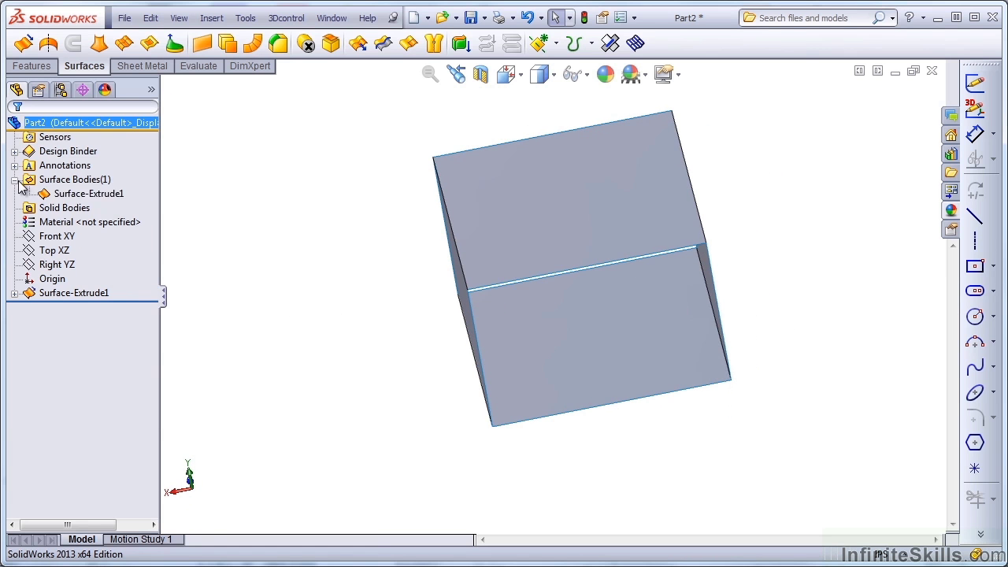
key("Down")
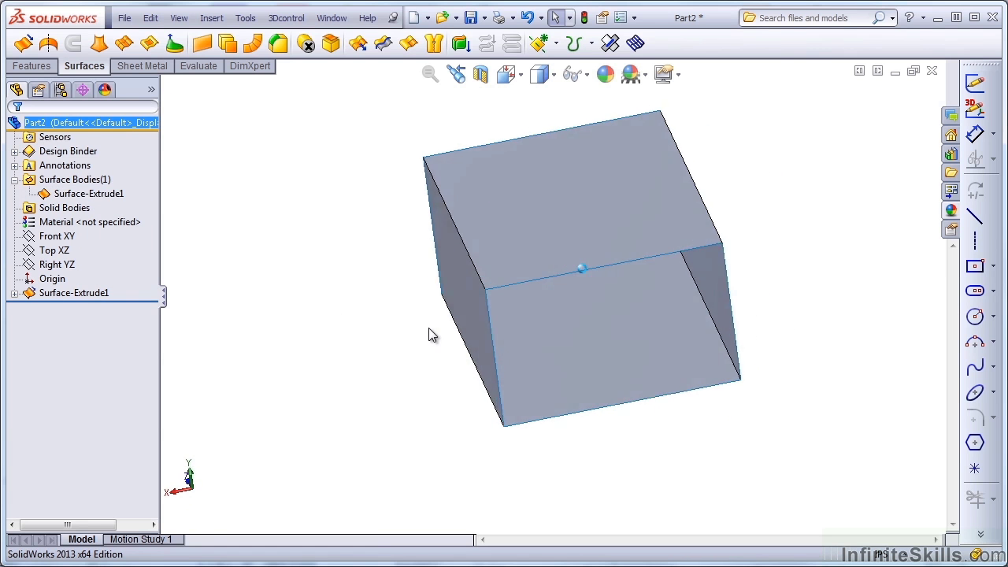
key("Left")
key("Up")
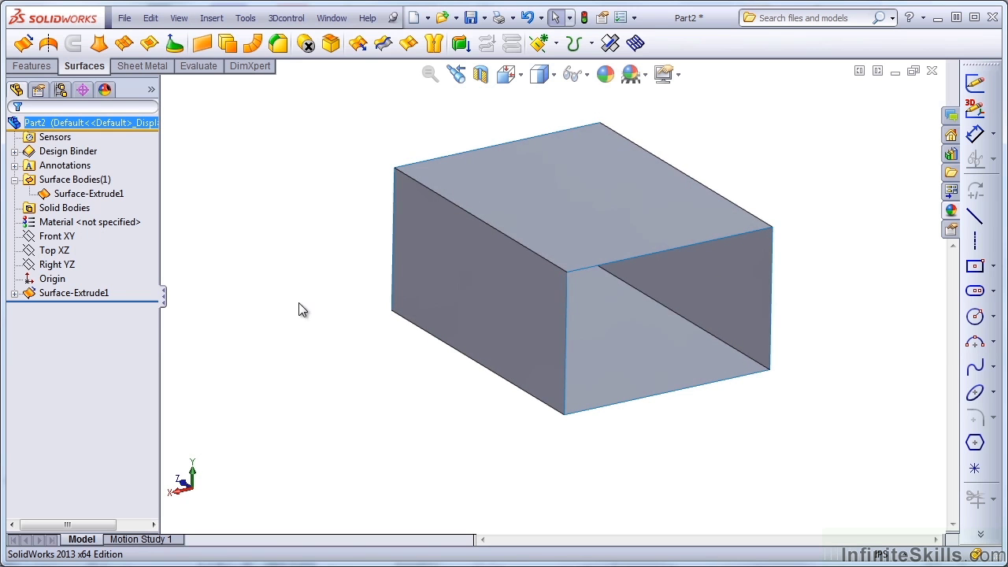
left_click(15, 293)
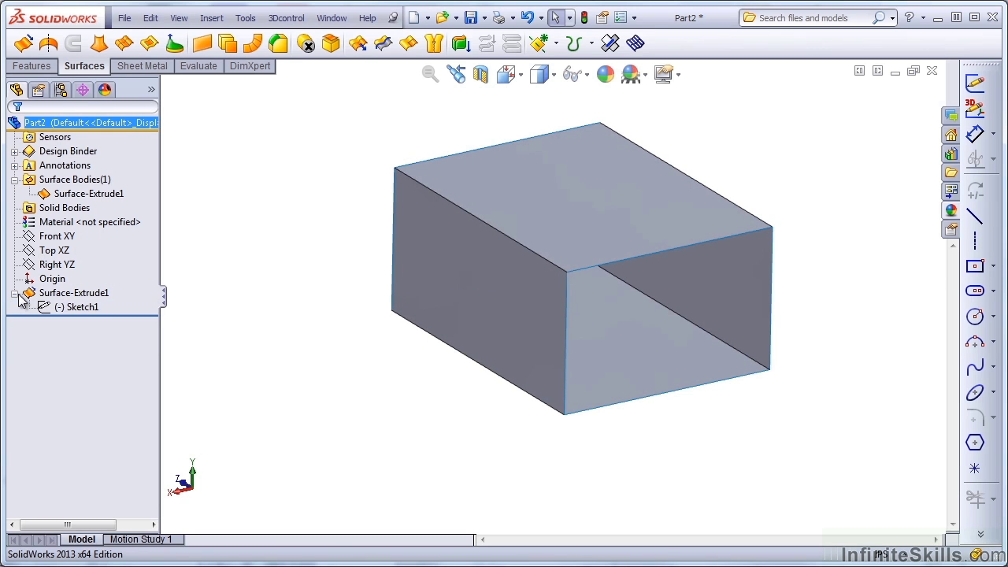
left_click(85, 306)
key("Right")
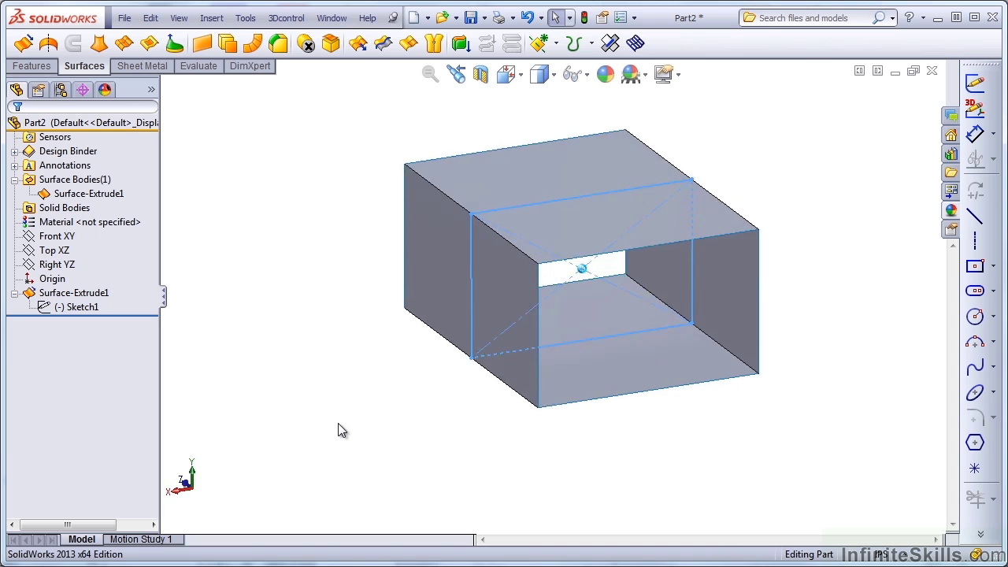
key("shift+Left")
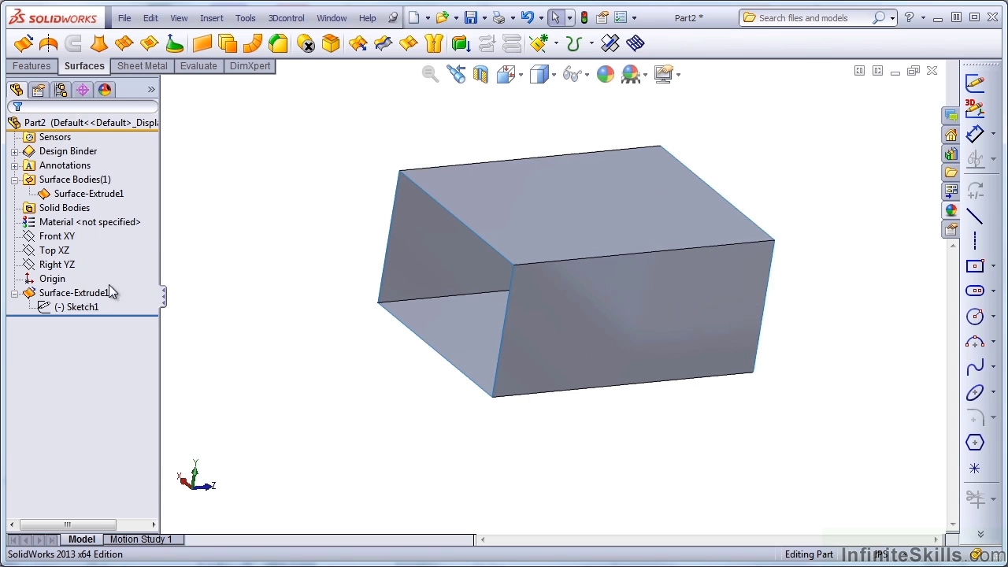
Edit the surface extrusion to enable Cap end so both open ends are closed.
left_click(106, 293)
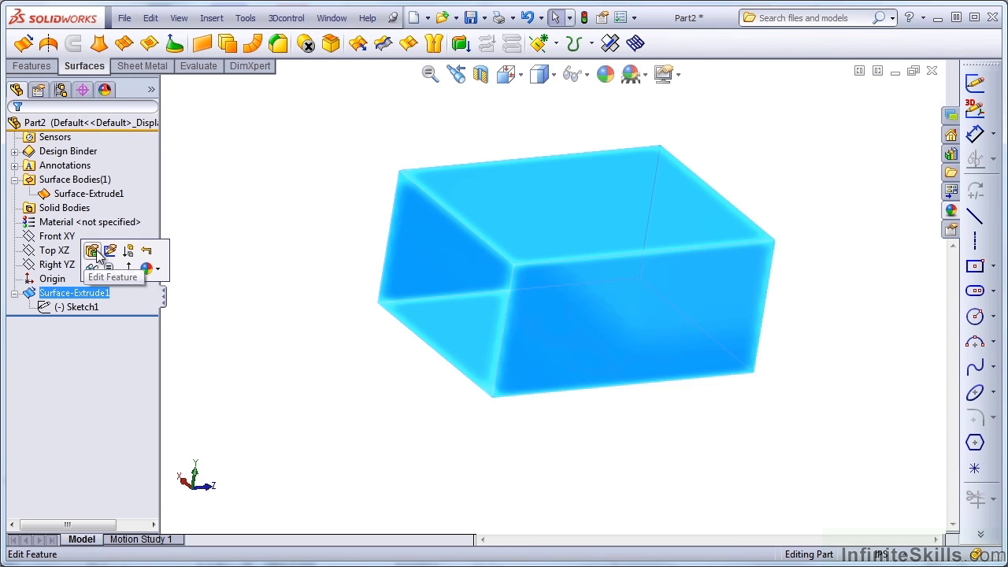
left_click(93, 250)
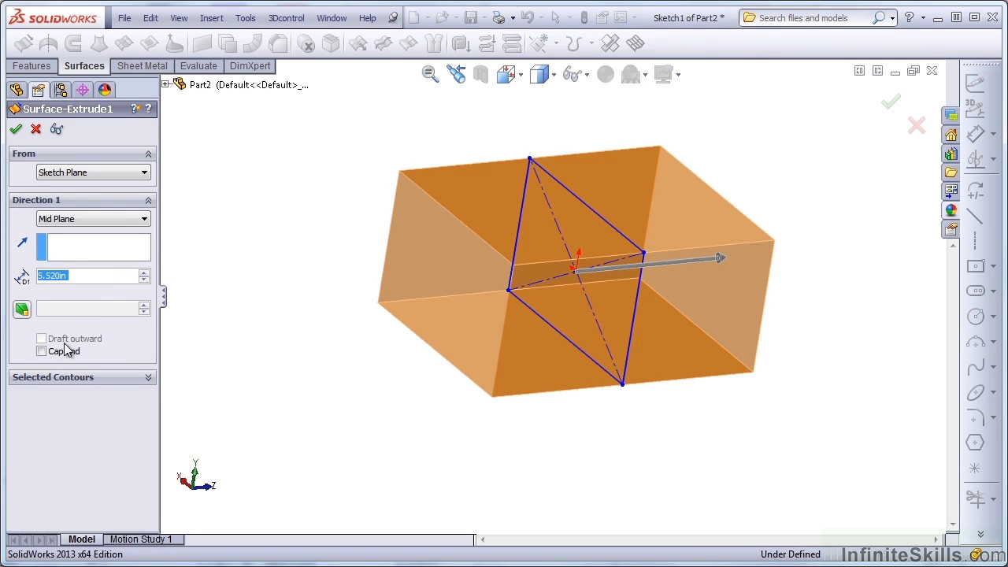
left_click(41, 352)
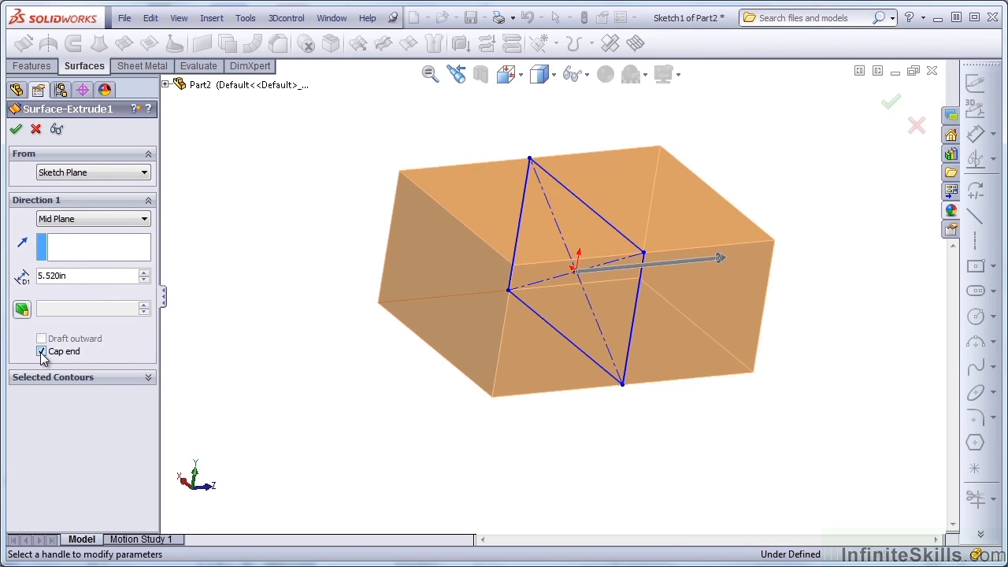
key("Left")
key("Left")
key("Left")
key("Left")
key("Left")
key("Left")
key("Left")
key("Left")
key("Left")
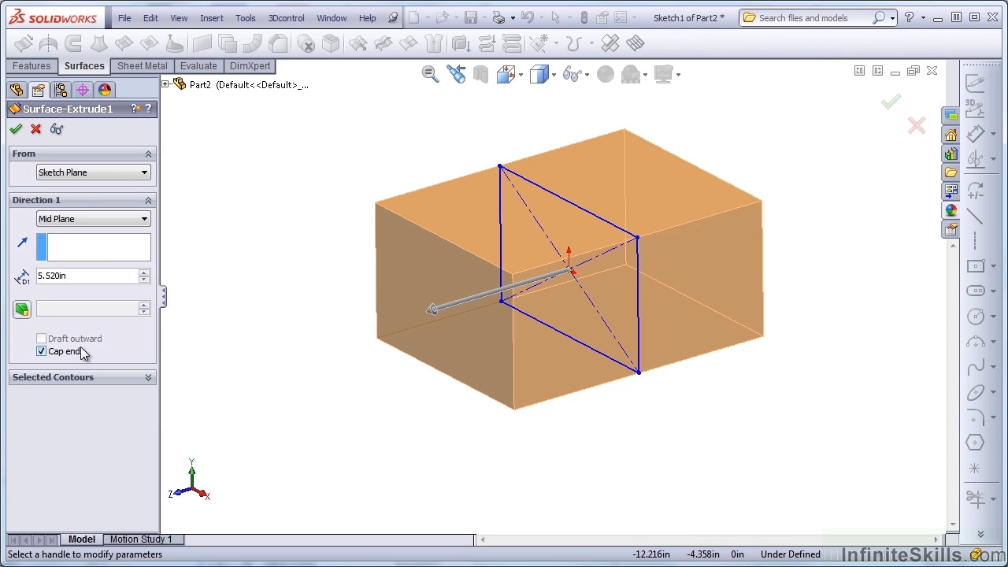
left_click(16, 129)
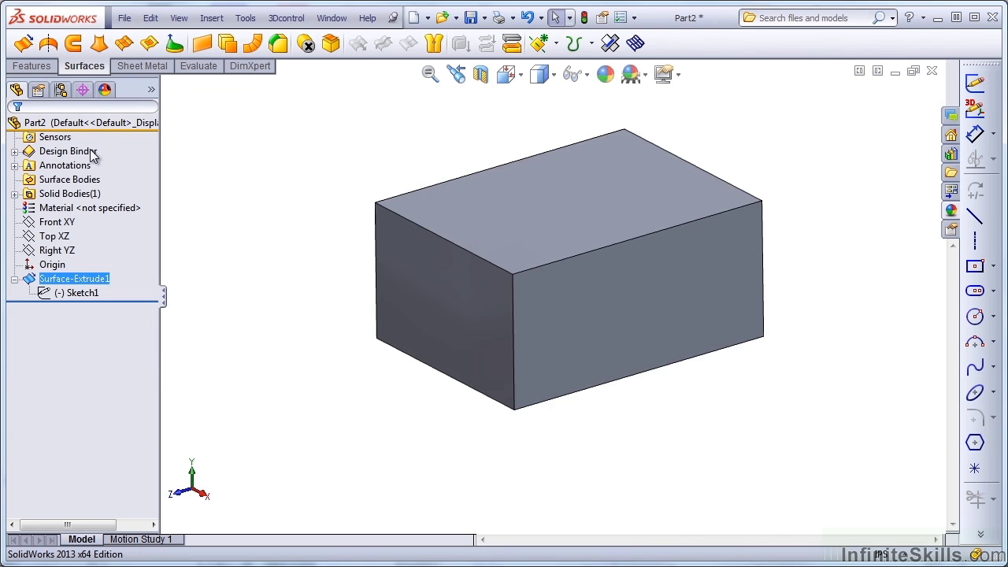
Examine the Solid Bodies folder and the extrude feature in the tree to see how the capped box is classified.
left_click(263, 227)
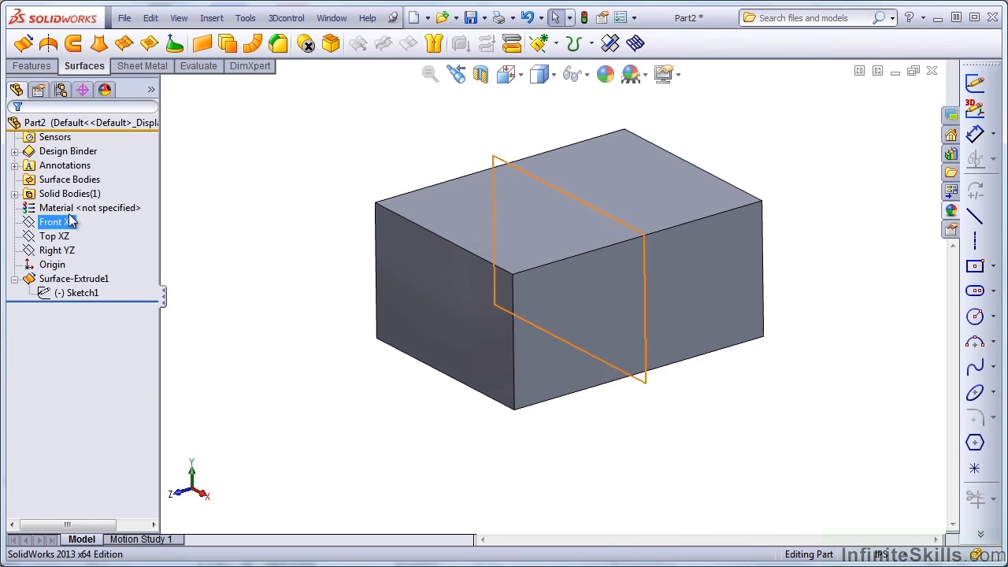
left_click(14, 194)
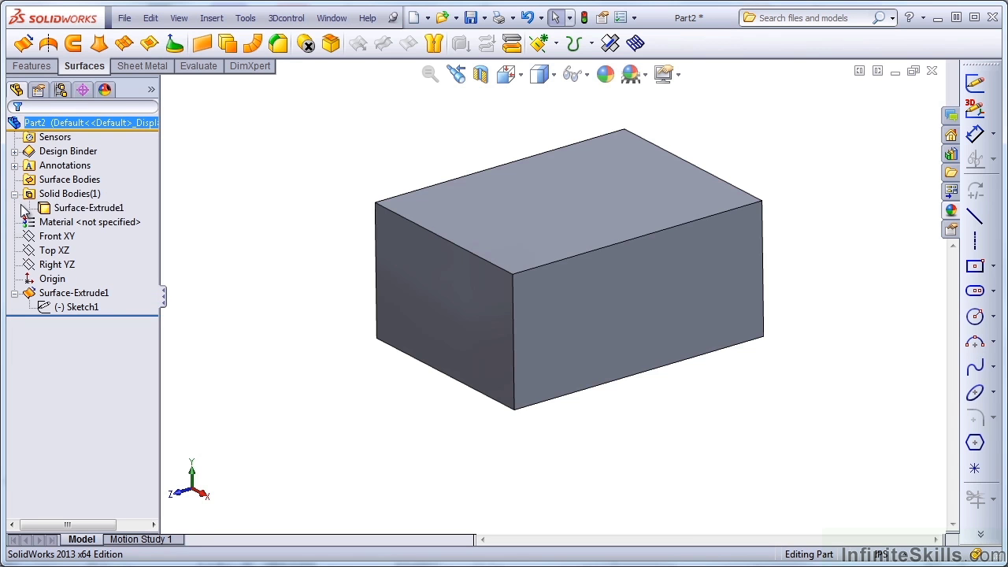
left_click(67, 208)
left_click(222, 279)
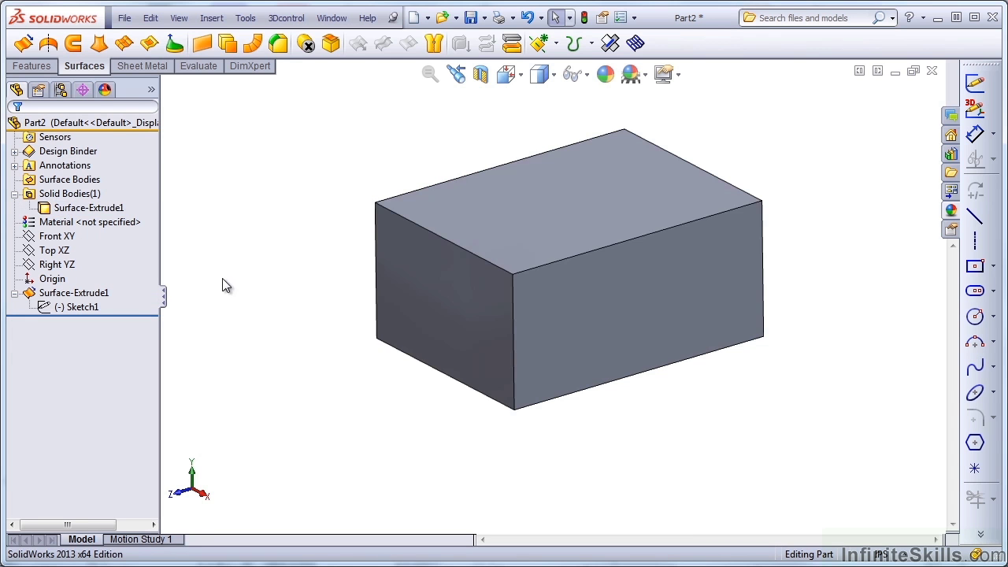
left_click(79, 294)
left_click(227, 315)
Delete the box's top face, front end face and adjoining long side face using Delete Face with the Delete option.
left_click(307, 44)
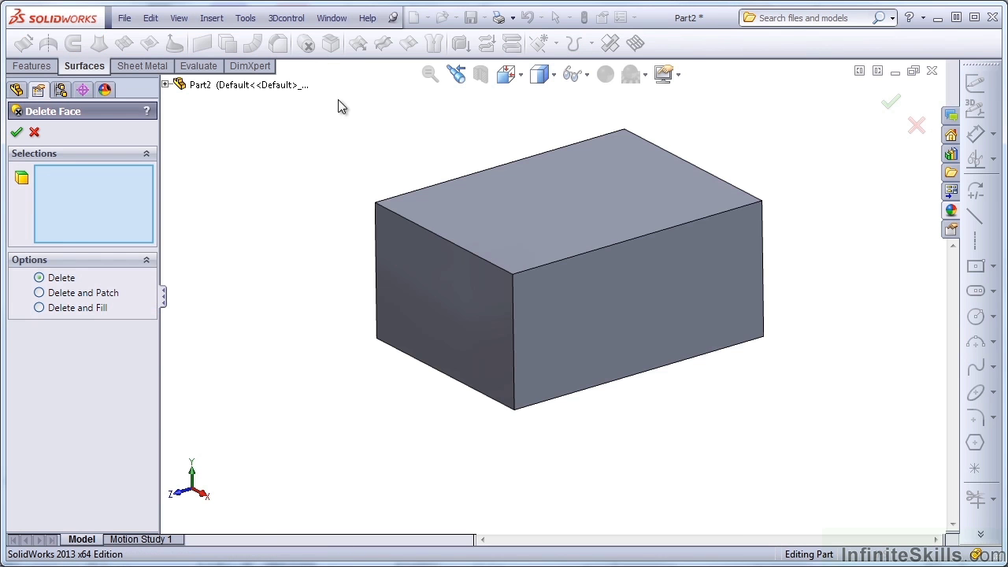
left_click(455, 284)
left_click(607, 223)
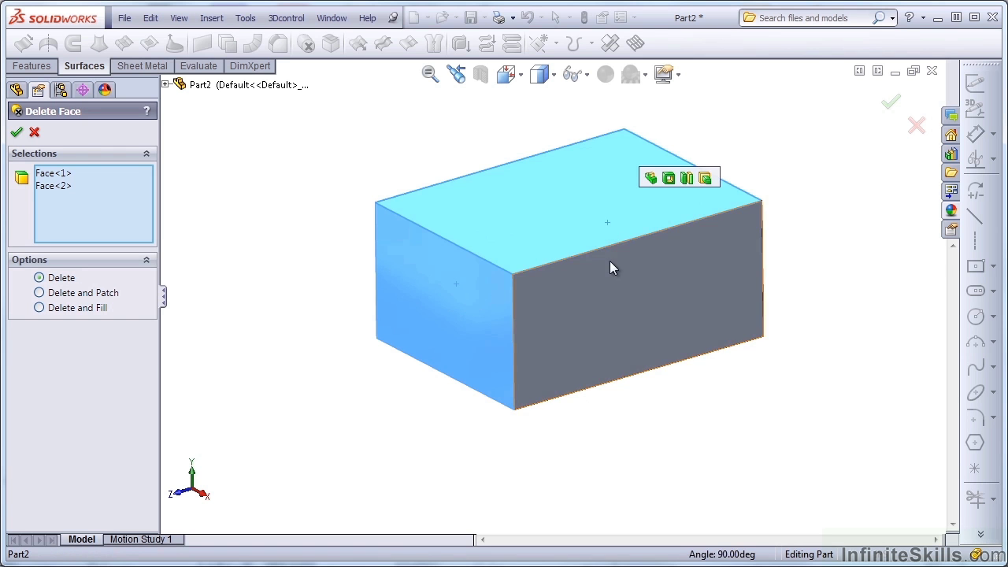
left_click(610, 263)
key("Return")
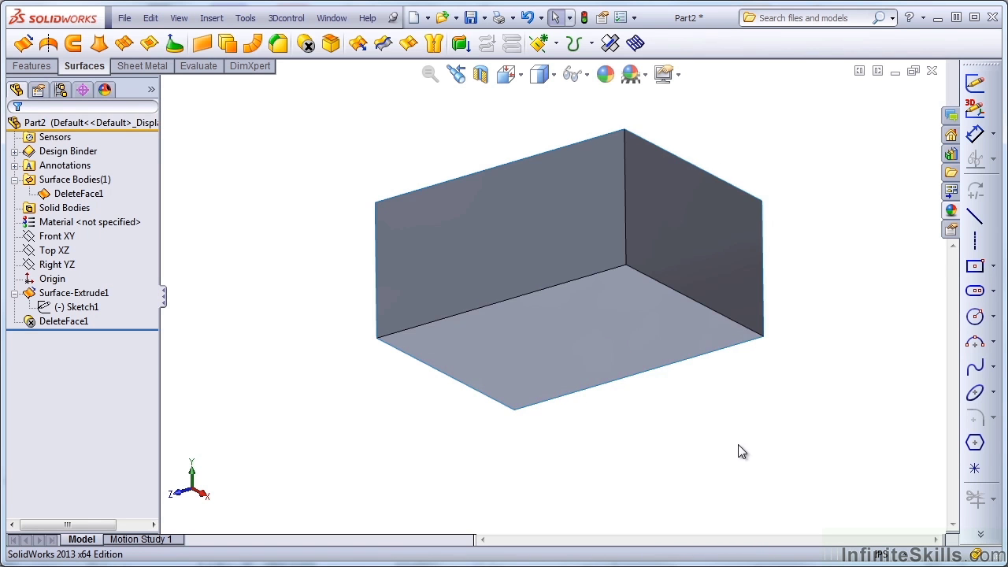
Examine the three remaining faces of the opened box from several angles.
key("Down")
key("Down")
key("Down")
key("Down")
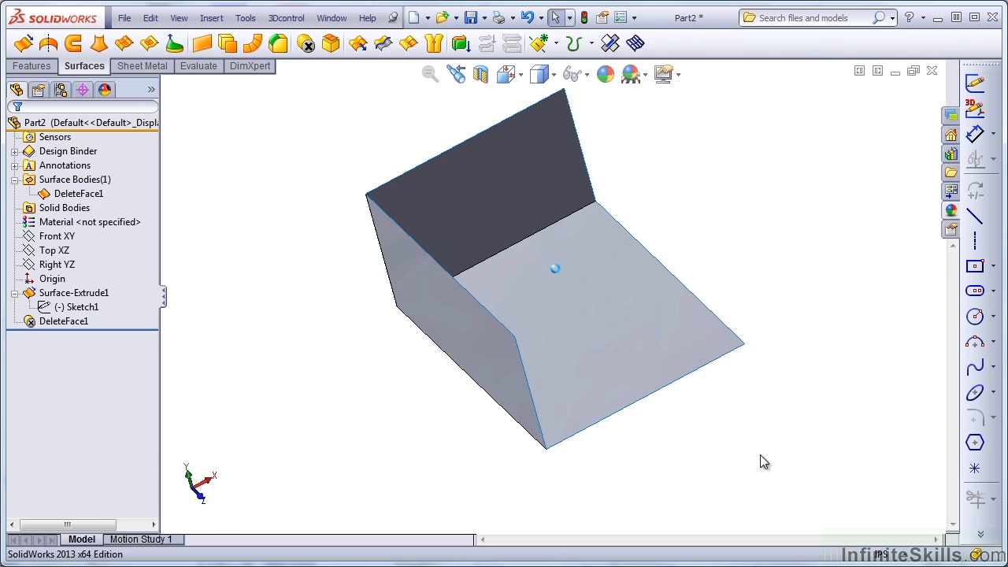
key("Down")
key("Down")
key("Down")
key("Down")
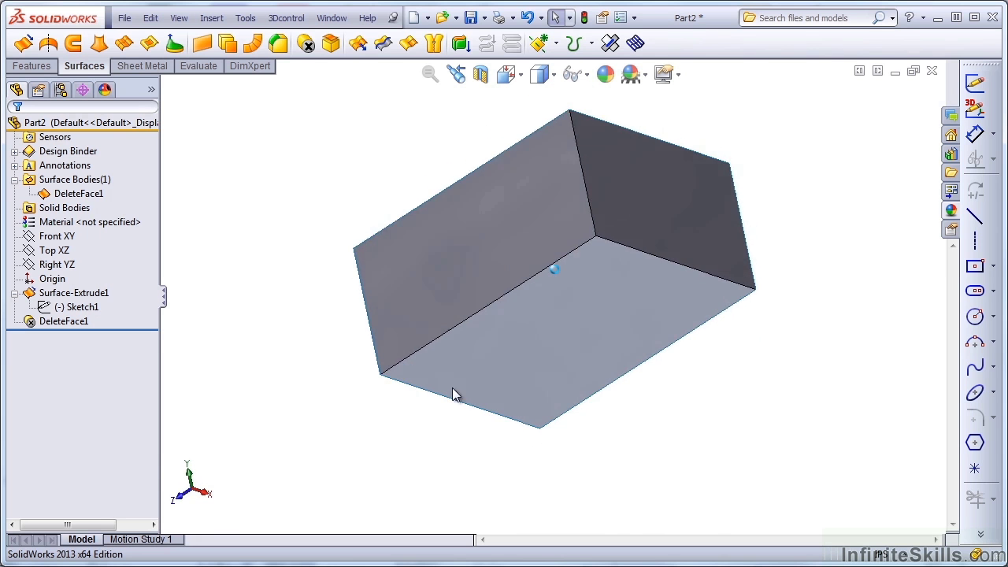
key("Left")
key("Left")
key("Left")
key("Left")
key("Left")
key("Left")
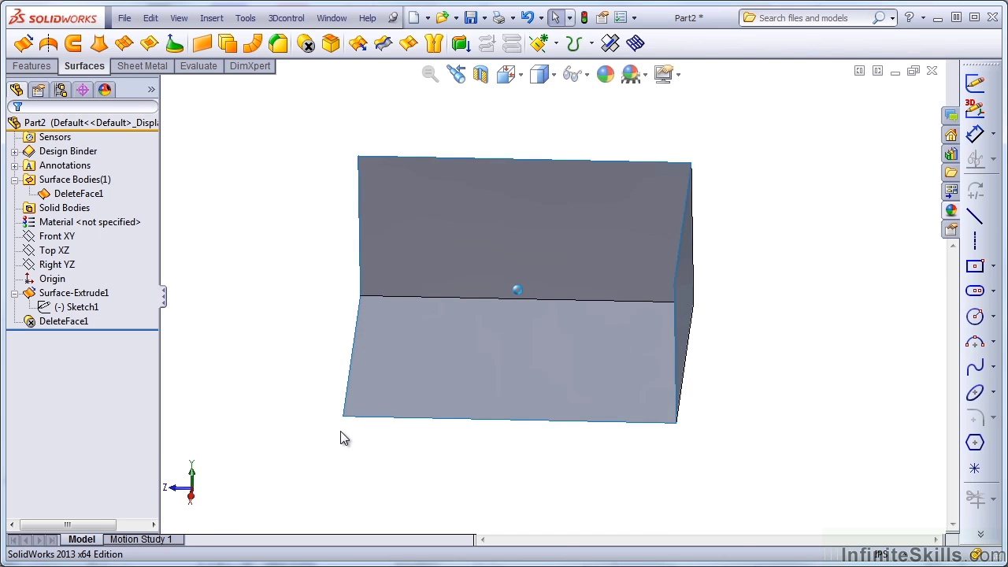
key("Left")
key("Up")
key("Up")
key("Up")
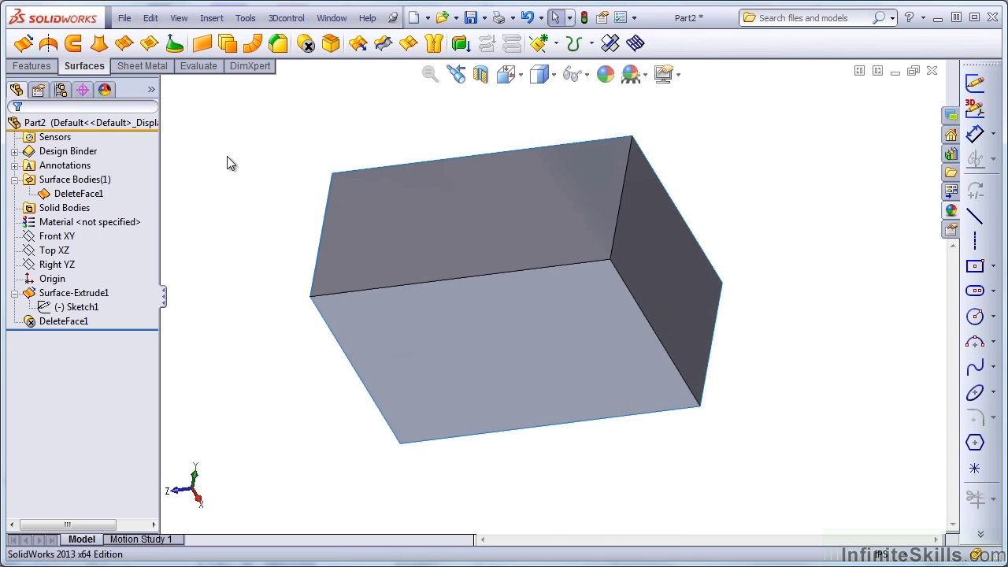
Create a planar surface bounded by the vertical and bottom edges that meet at a corner of the box's open front end.
left_click(203, 43)
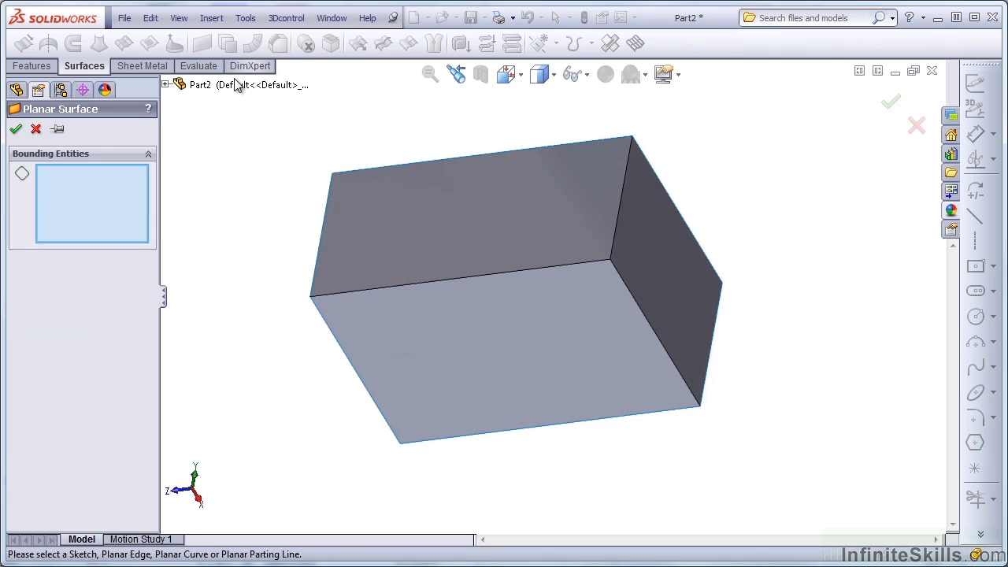
left_click(329, 195)
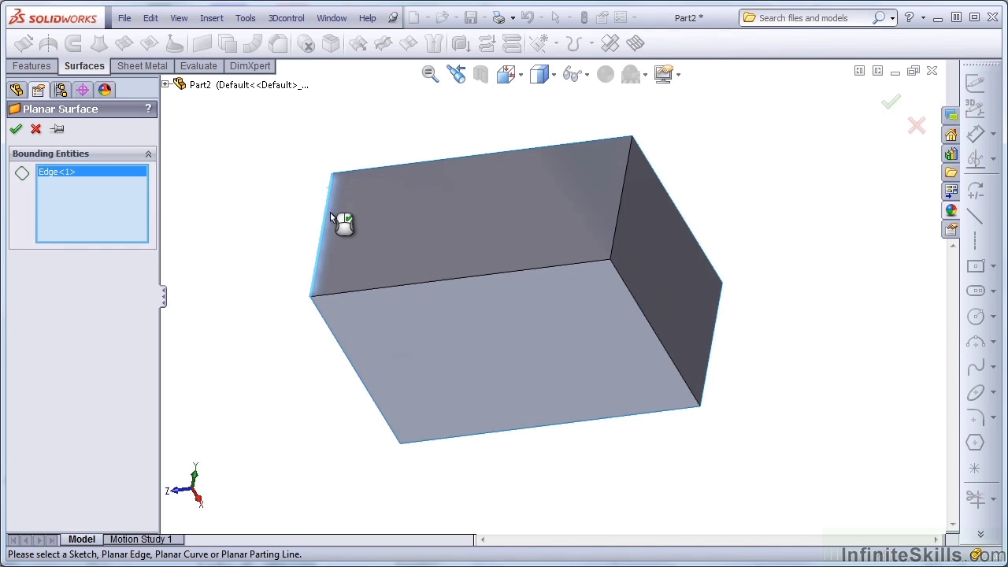
left_click(330, 329)
right_click(330, 329)
middle_click_drag(329, 331, 512, 370)
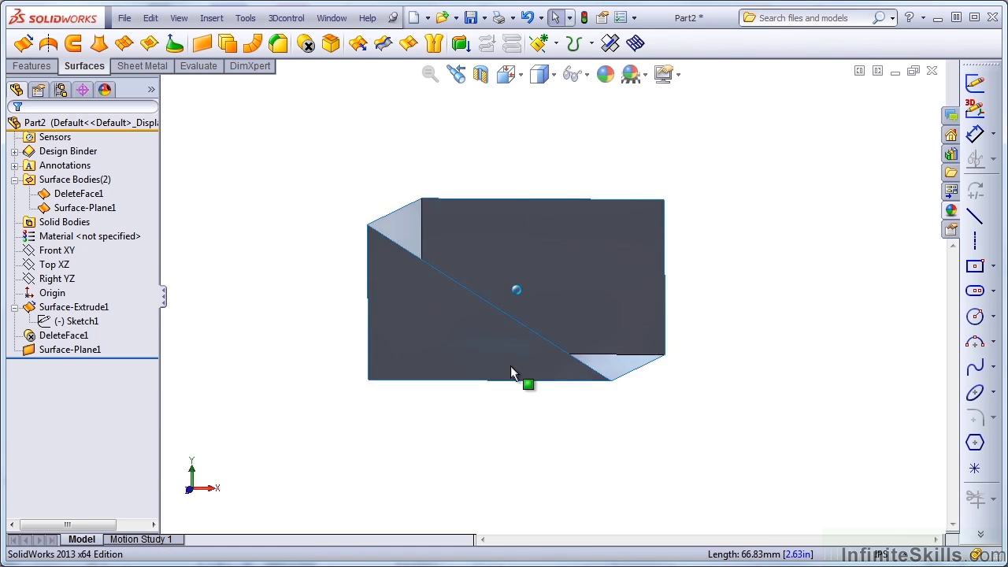
Create a planar surface bounded by the bottom and vertical edges that meet at the corner opposite the first triangular surface.
left_click(625, 379)
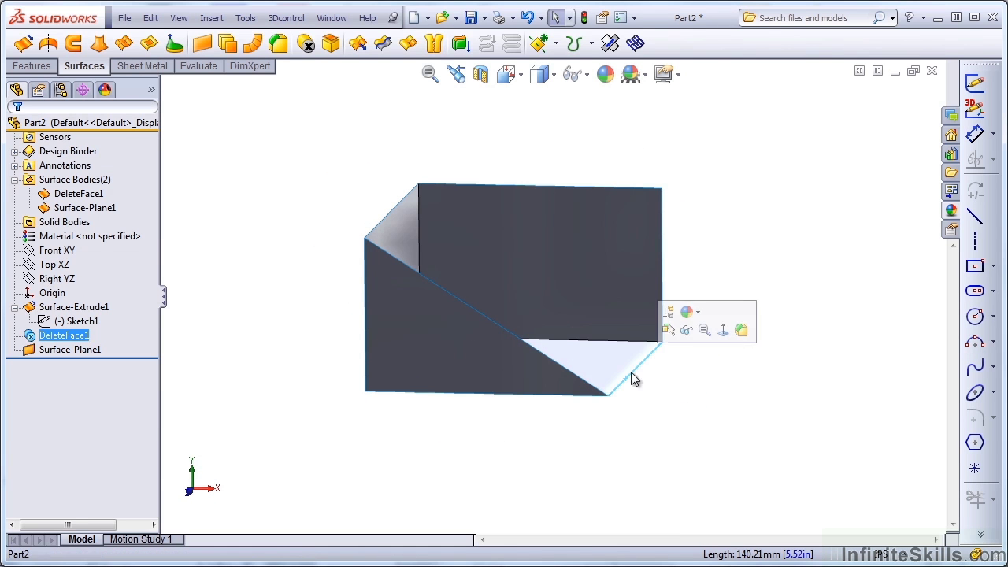
left_click(684, 251)
key("Return")
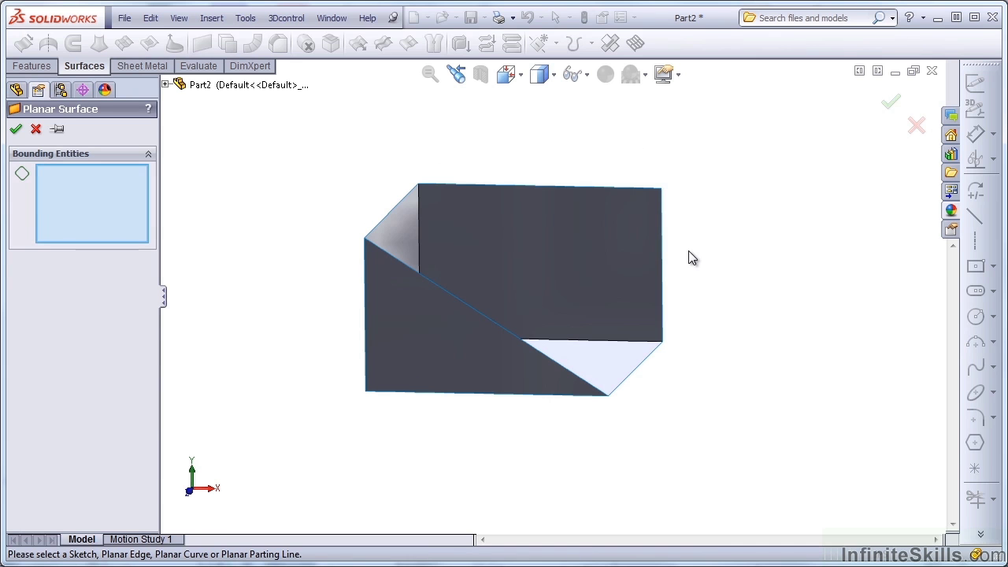
left_click(636, 366)
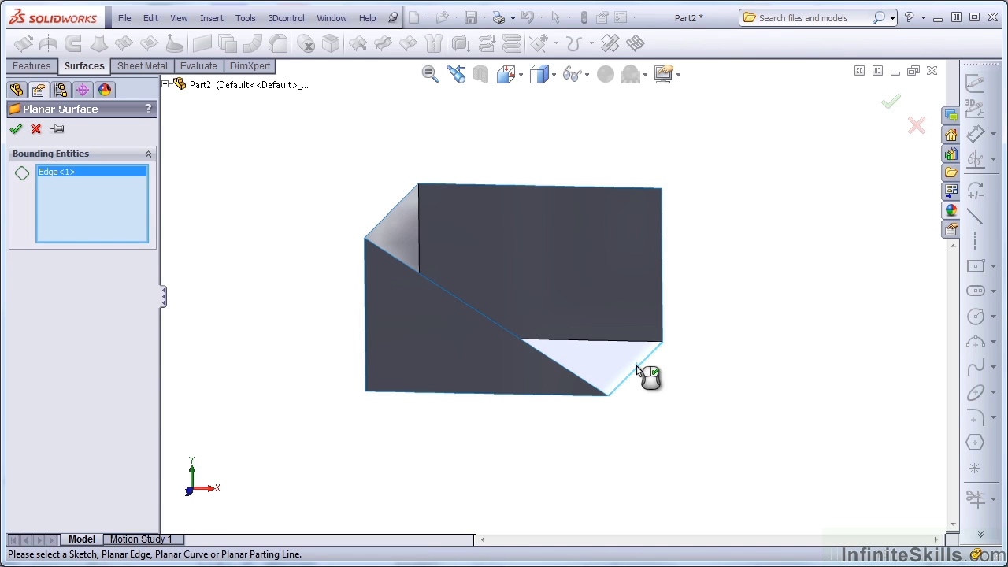
left_click(662, 295)
right_click(662, 298)
middle_click_drag(661, 290, 245, 265)
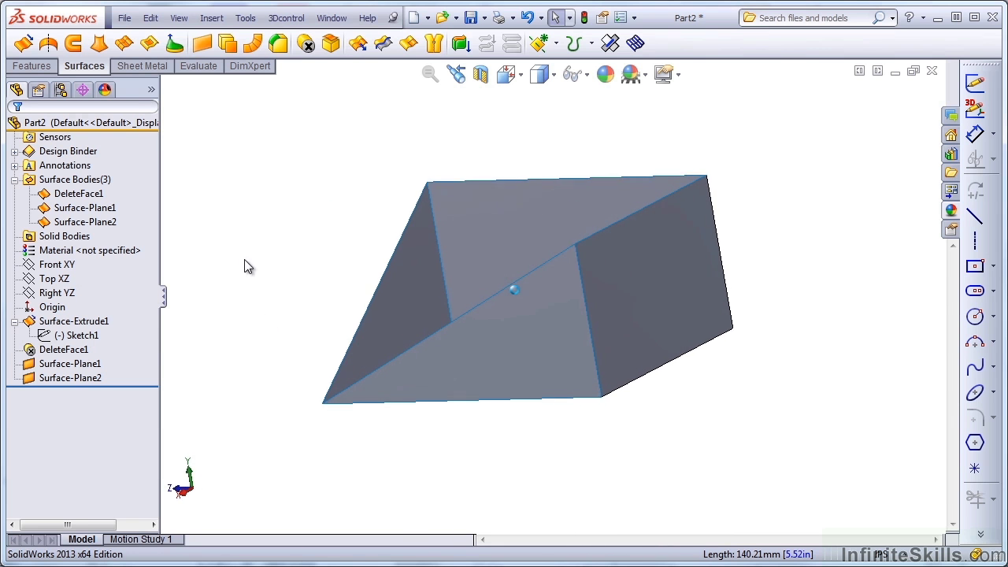
left_click(149, 45)
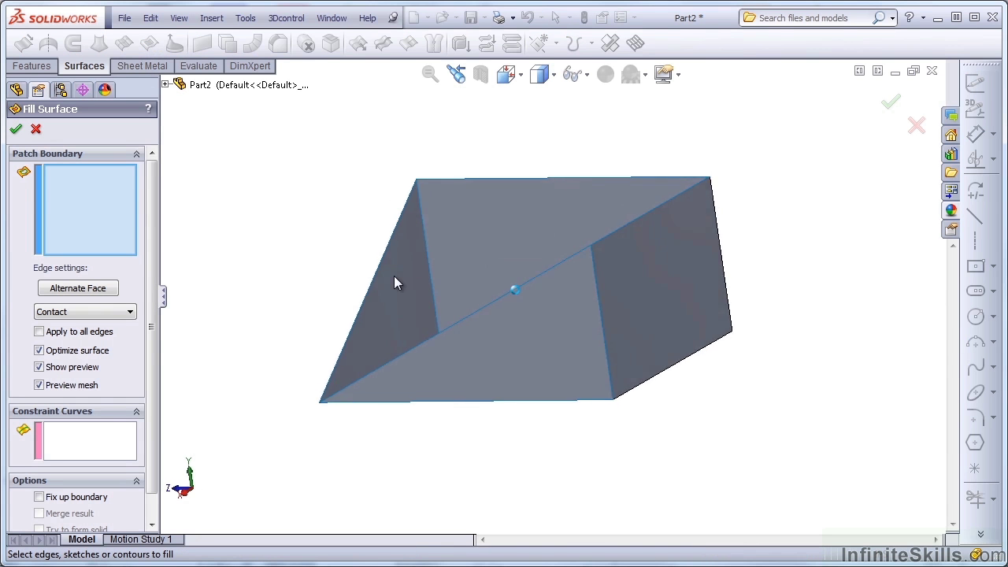
middle_click_drag(394, 281, 408, 260)
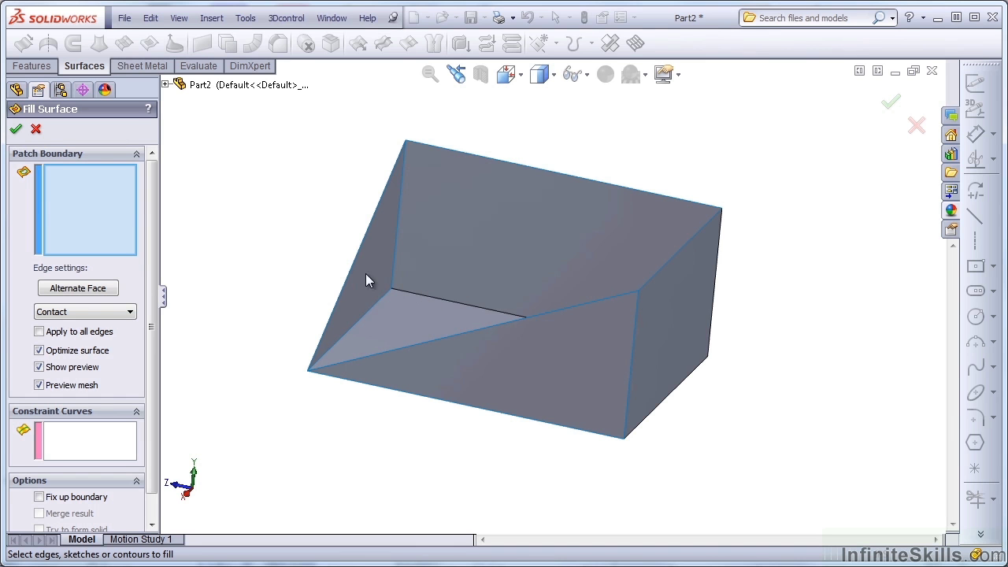
left_click(35, 129)
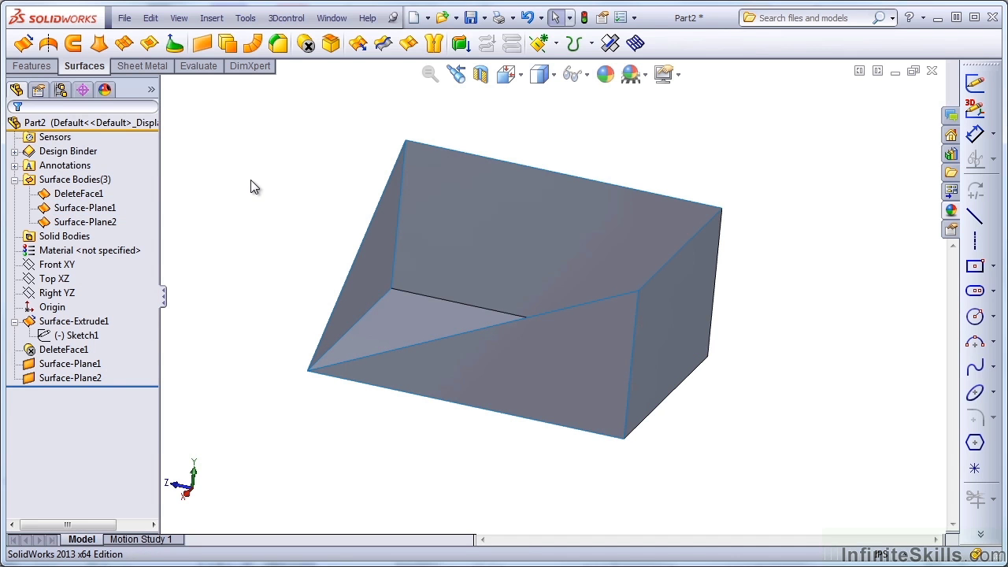
Knit the opened box surface and the two triangular planar surfaces into one surface body, without merging entities.
left_click(434, 44)
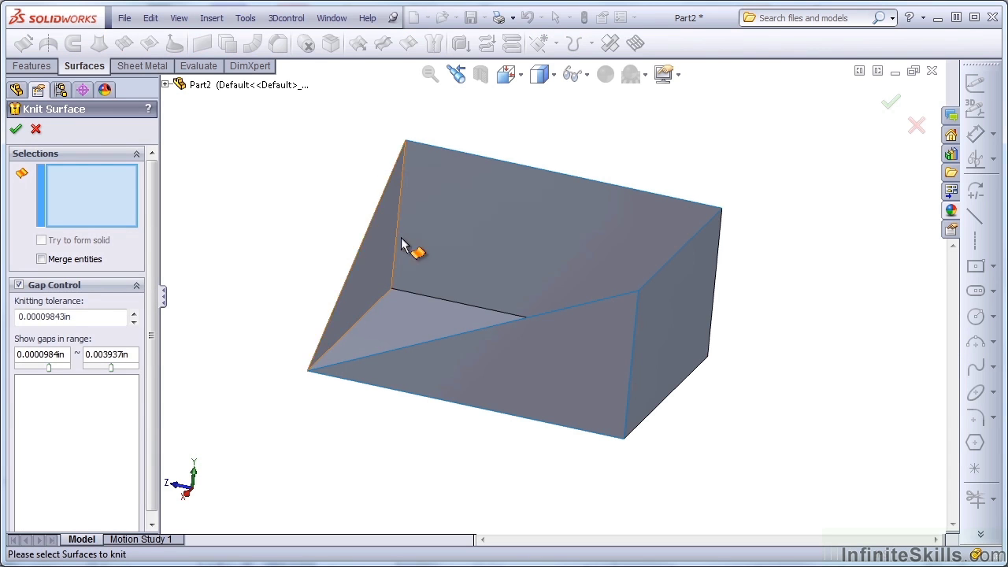
left_click(431, 251)
left_click(388, 267)
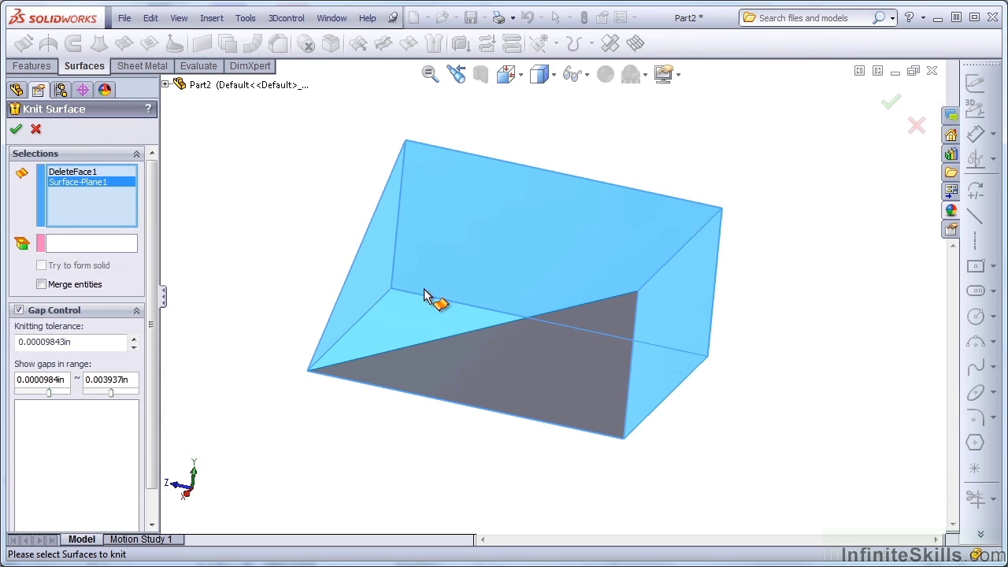
left_click(484, 361)
right_click(484, 356)
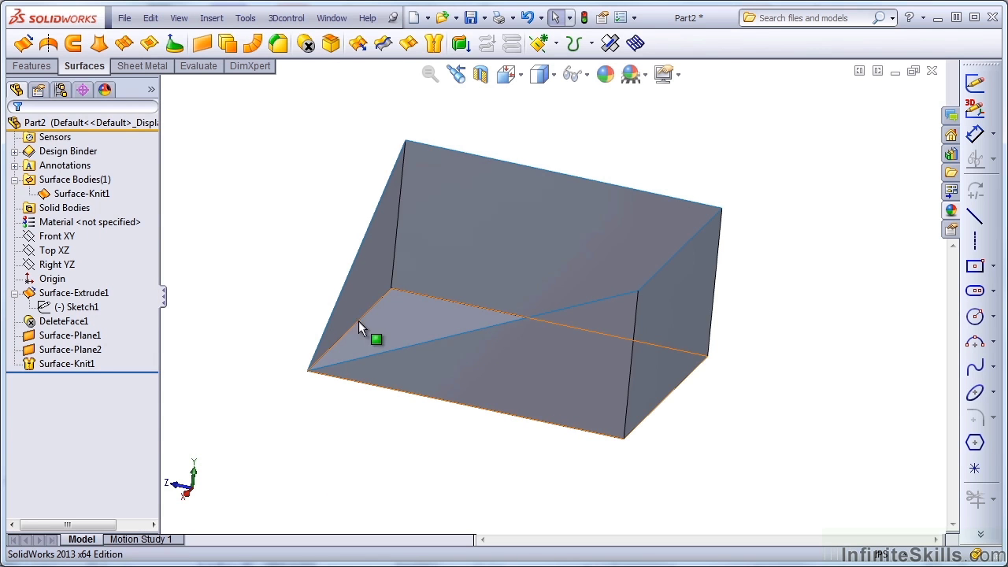
left_click(96, 196)
left_click(279, 203)
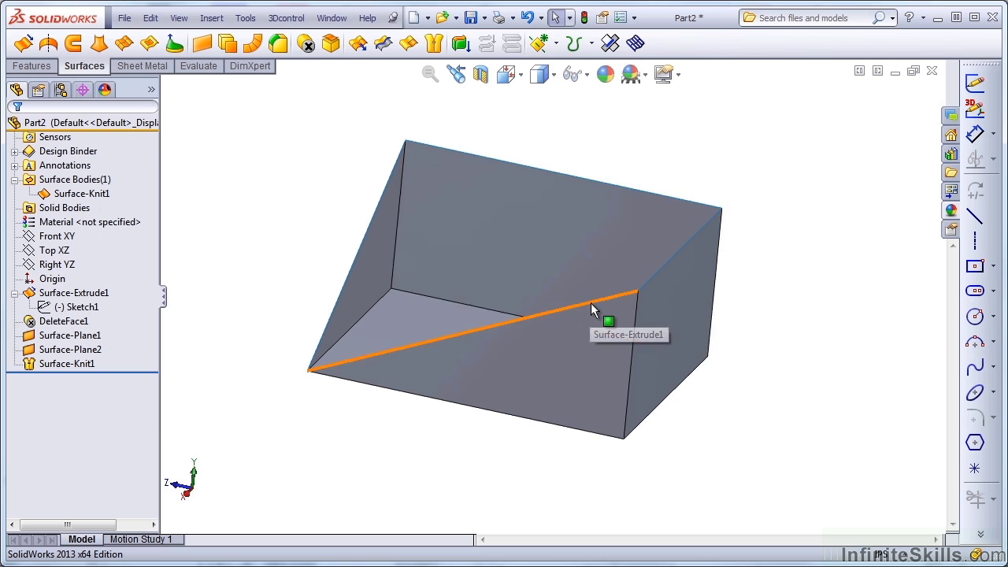
Create a planar surface bounded by the two diagonal edges of the triangular side surfaces.
middle_click_drag(321, 468, 259, 315)
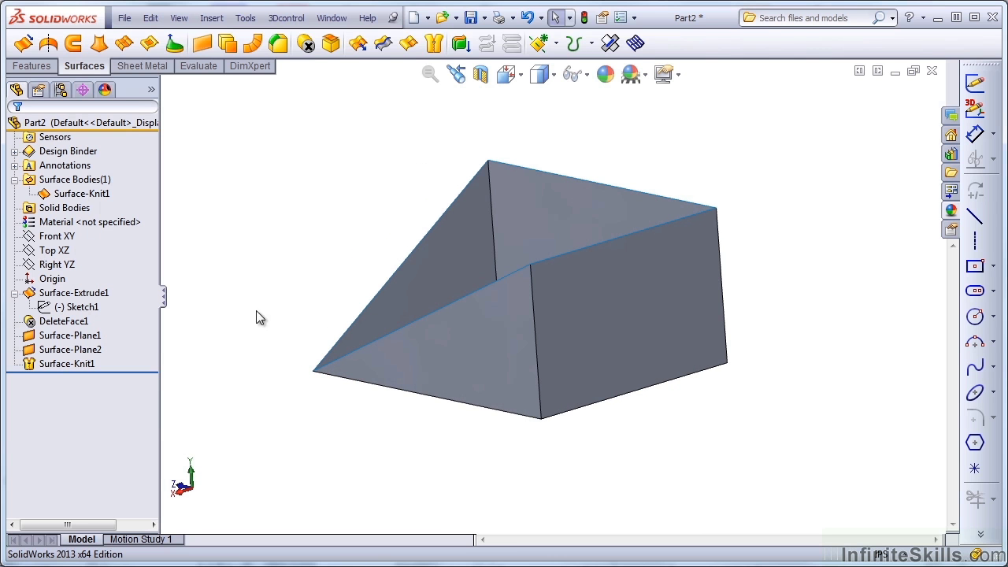
left_click(203, 45)
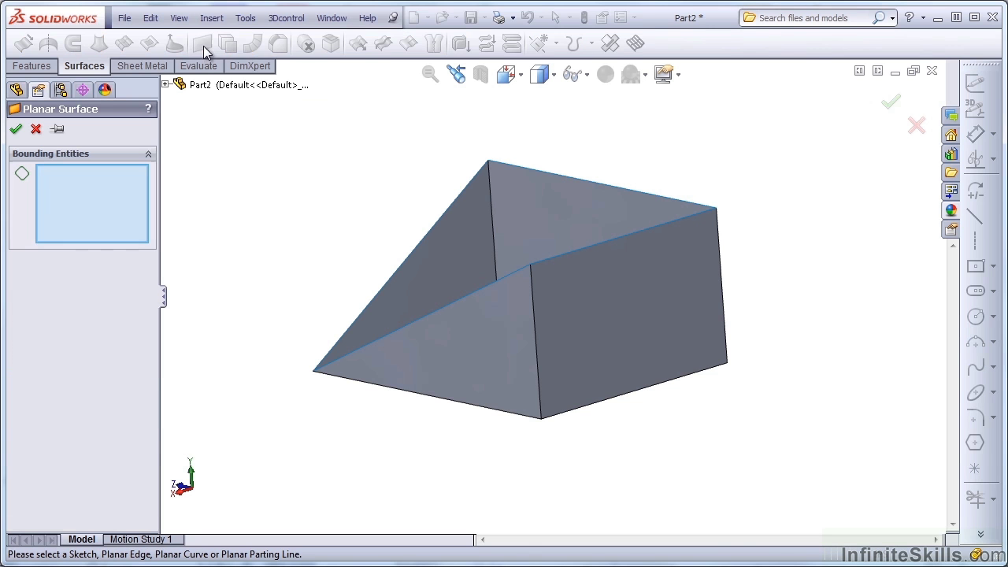
left_click(443, 215)
left_click(512, 273)
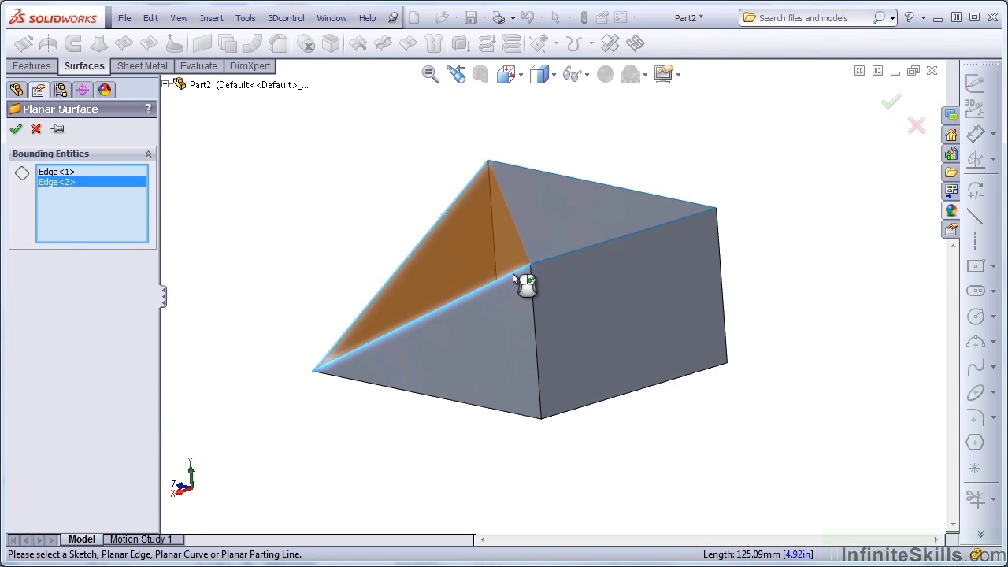
right_click(512, 273)
Close the remaining top opening with a planar surface bounded by two of its edges, and check the new surface bodies.
middle_click_drag(512, 273, 292, 252)
key("Return")
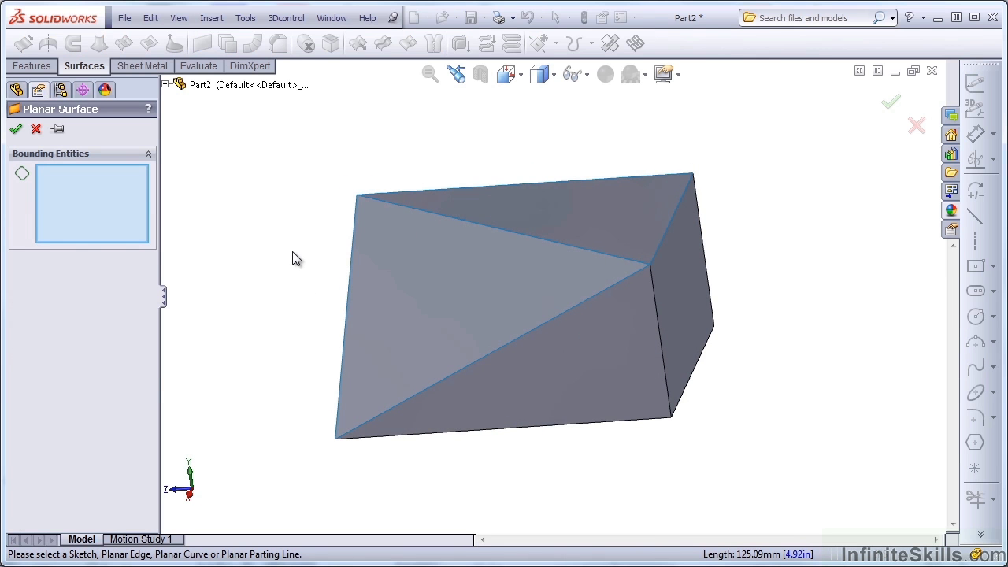
left_click(588, 194)
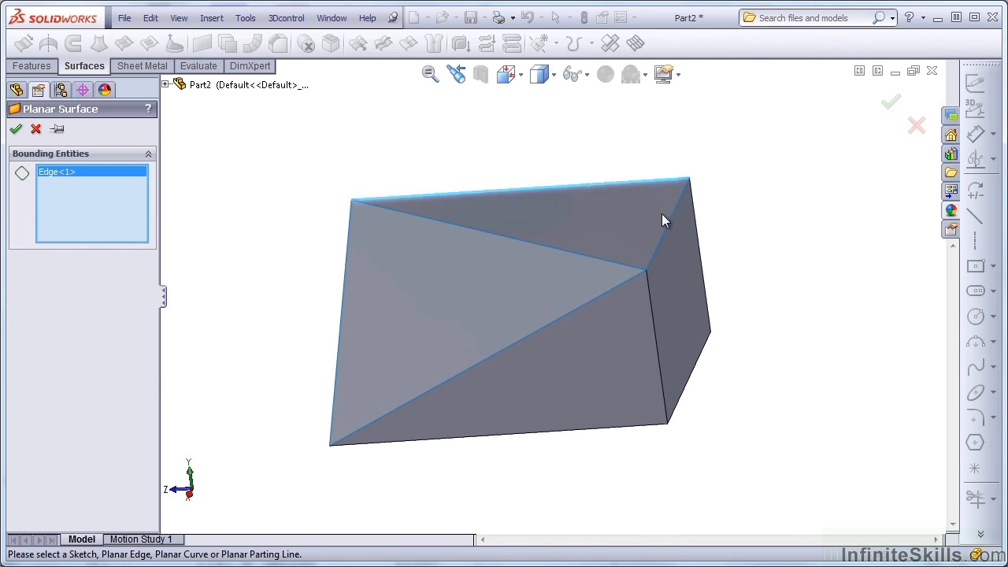
left_click(670, 220)
right_click(669, 219)
middle_click_drag(745, 282, 421, 342)
left_click(84, 208)
left_click(84, 222)
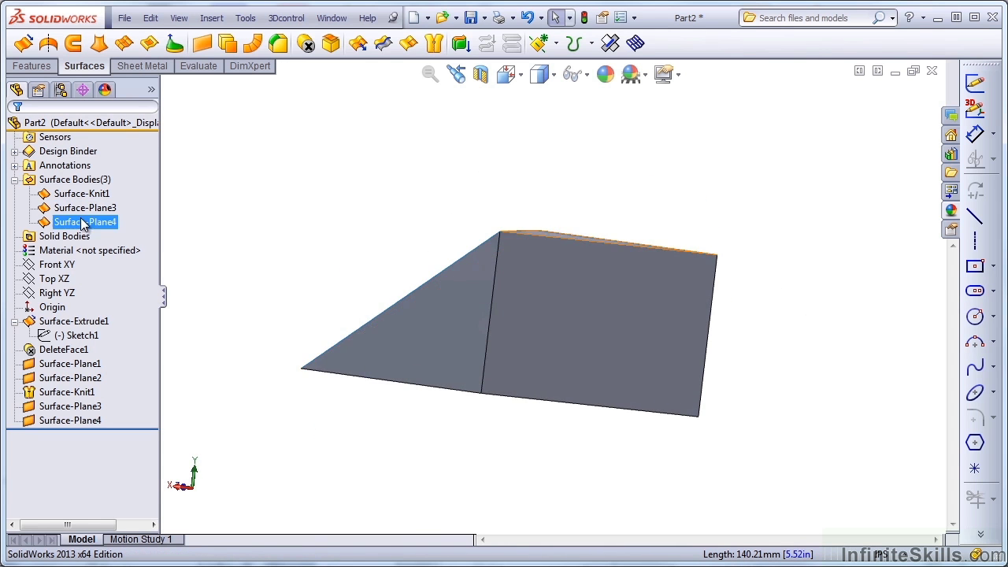
Knit the two new planar surfaces to the knitted body with Try to form solid enabled, and check the resulting body.
middle_click_drag(169, 233, 304, 162)
left_click(436, 44)
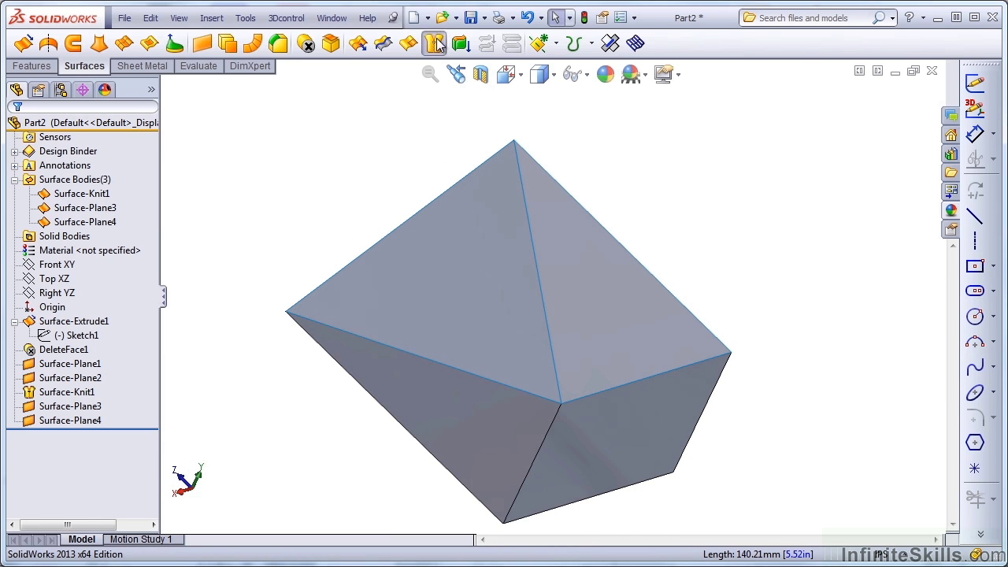
left_click(438, 277)
left_click(578, 335)
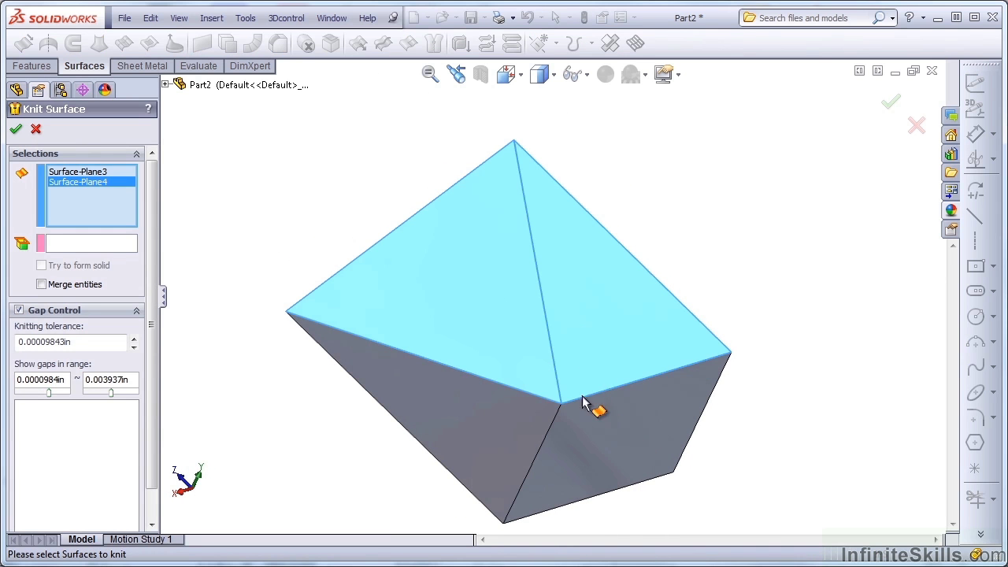
key("ctrl+7")
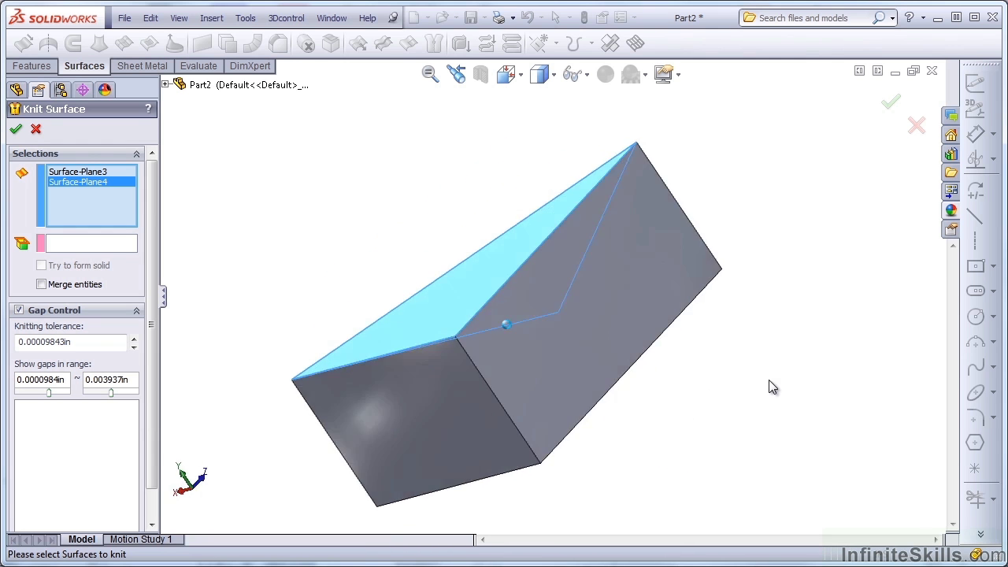
left_click(468, 385)
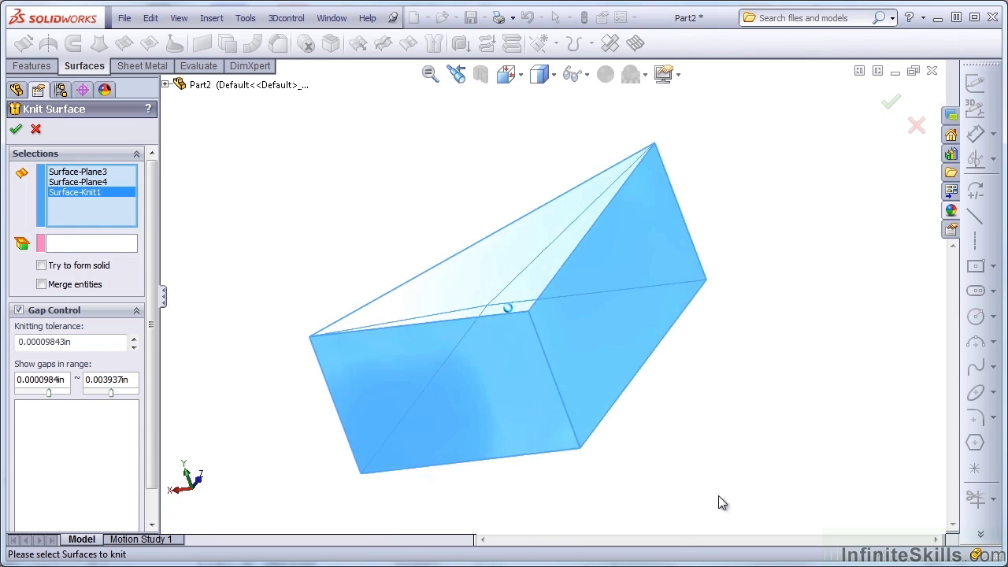
mouse_move(718, 496)
middle_mouse_down()
mouse_move(793, 506)
mouse_move(789, 493)
mouse_move(711, 497)
middle_mouse_up()
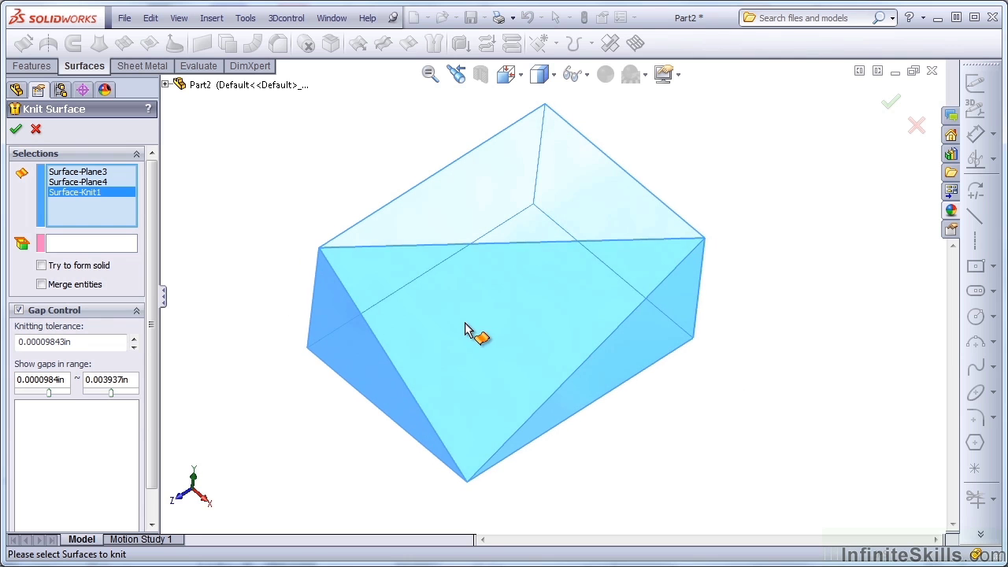
left_click(464, 329)
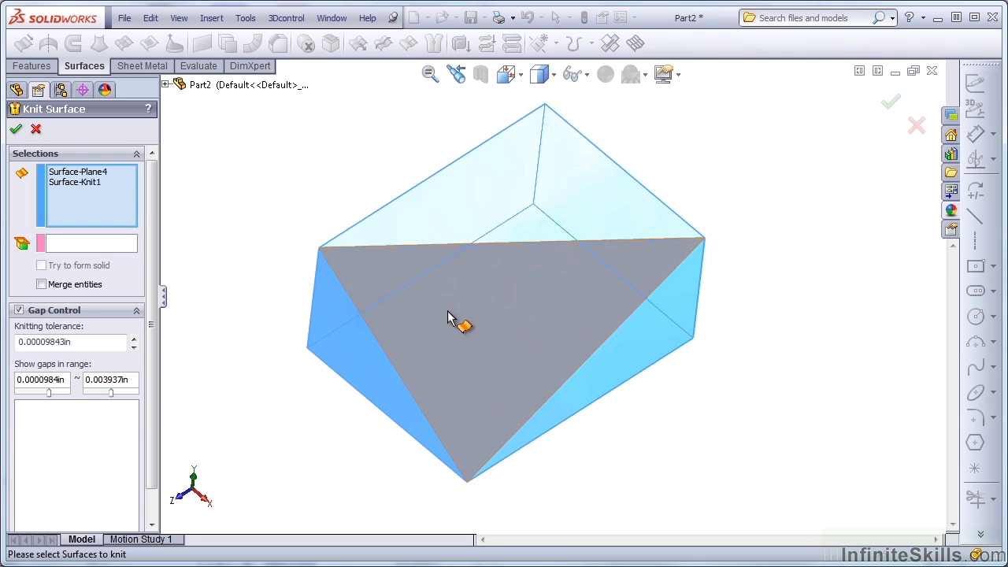
left_click(457, 323)
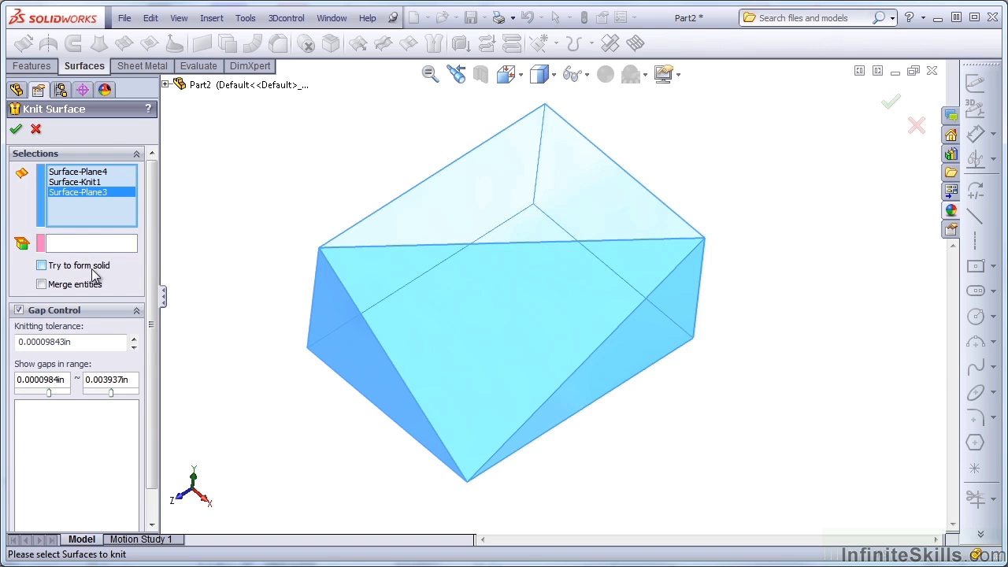
left_click(42, 266)
left_click(16, 130)
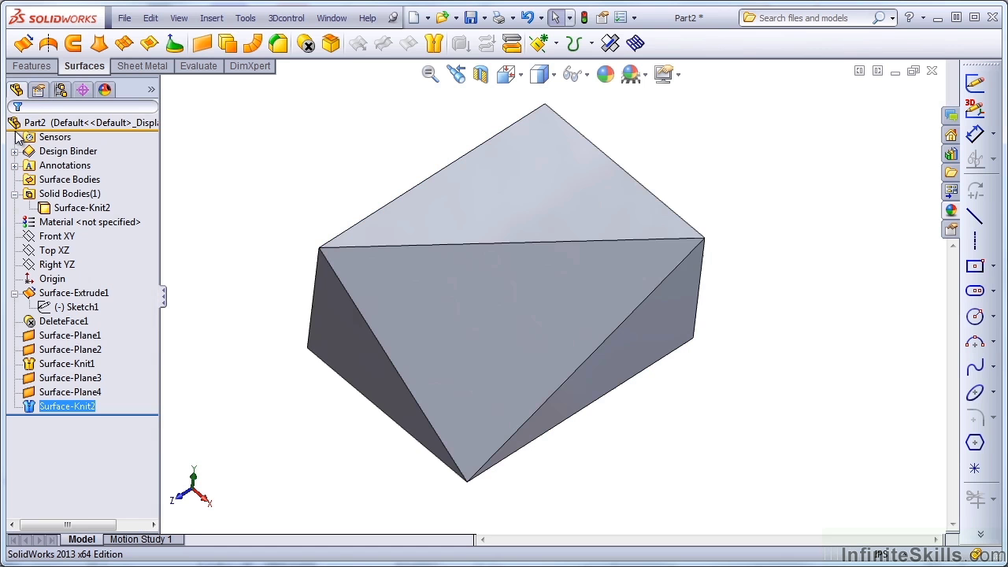
mouse_move(231, 155)
middle_mouse_down()
mouse_move(288, 170)
mouse_move(108, 198)
middle_mouse_up()
left_click(78, 209)
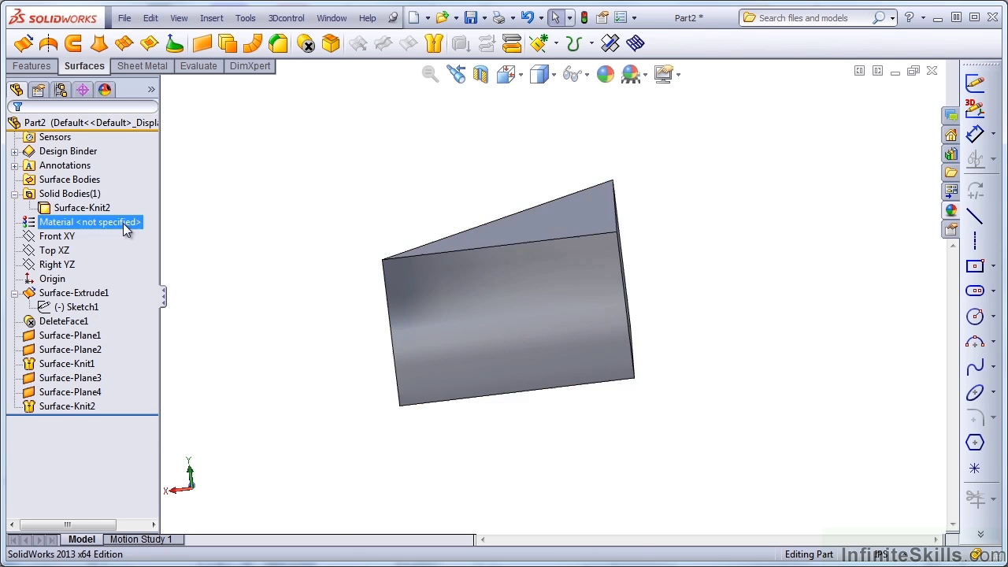
Edit the last knit feature to leave out the top triangular planar surface and turn off Try to form solid.
middle_click_drag(197, 260, 225, 338)
left_click(92, 403)
left_click(92, 403, "ctrl")
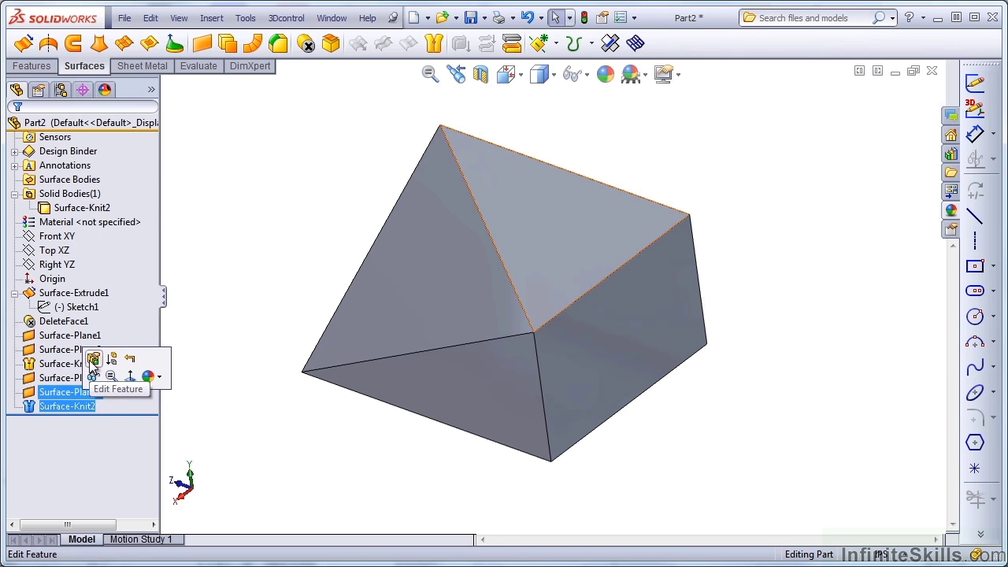
left_click(92, 360)
left_click(584, 230)
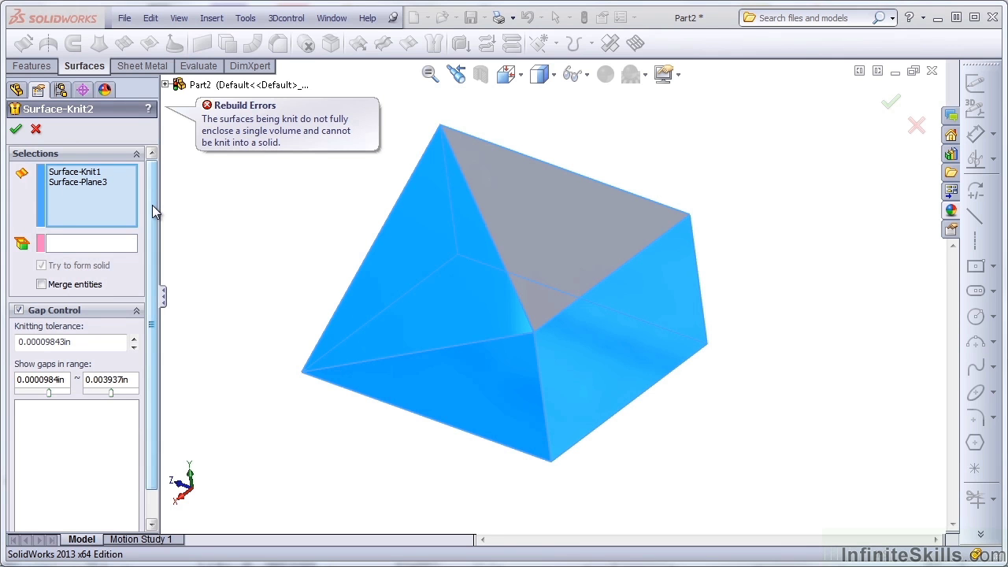
left_click_drag(152, 204, 144, 254)
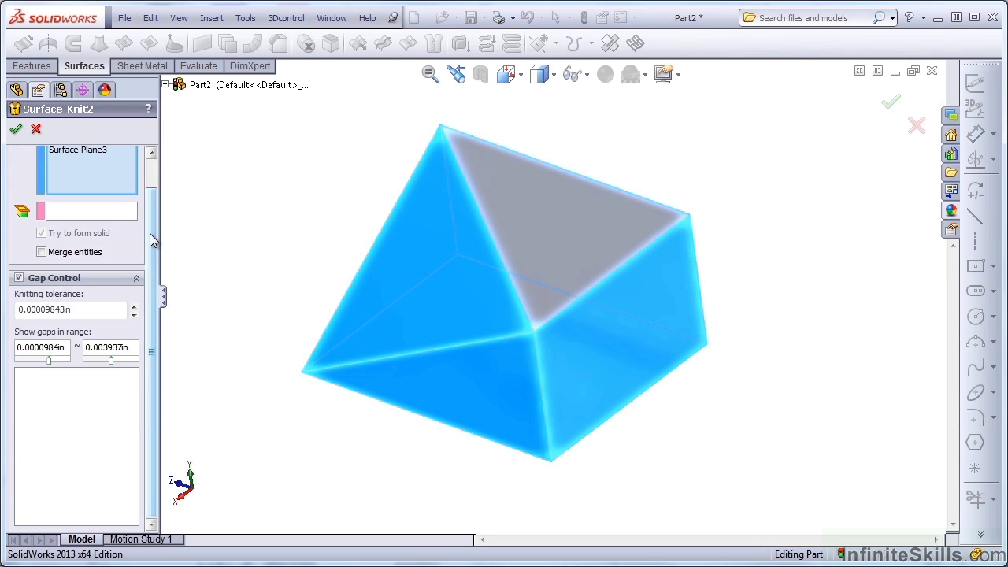
left_click_drag(151, 237, 151, 203)
left_click(538, 238)
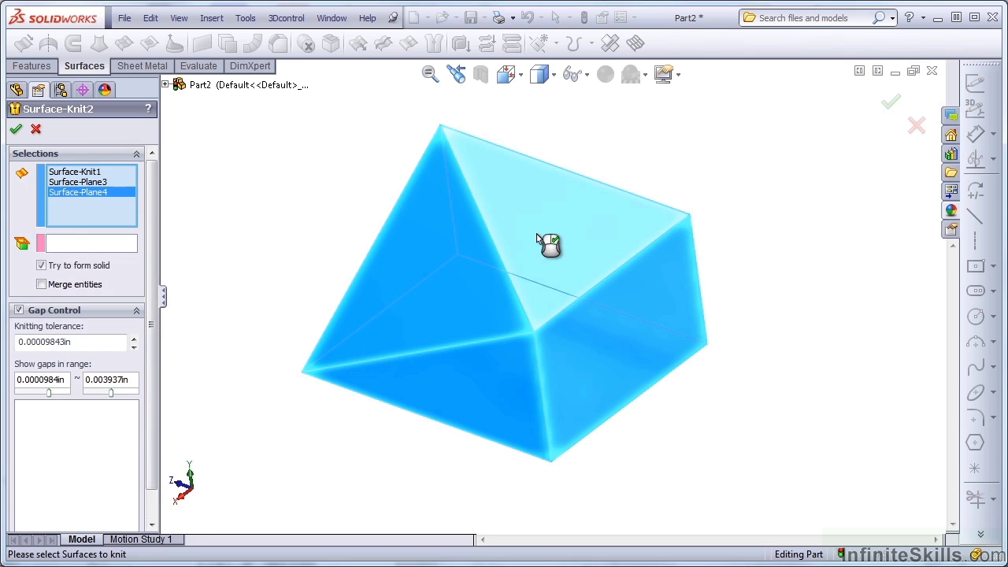
left_click(43, 267)
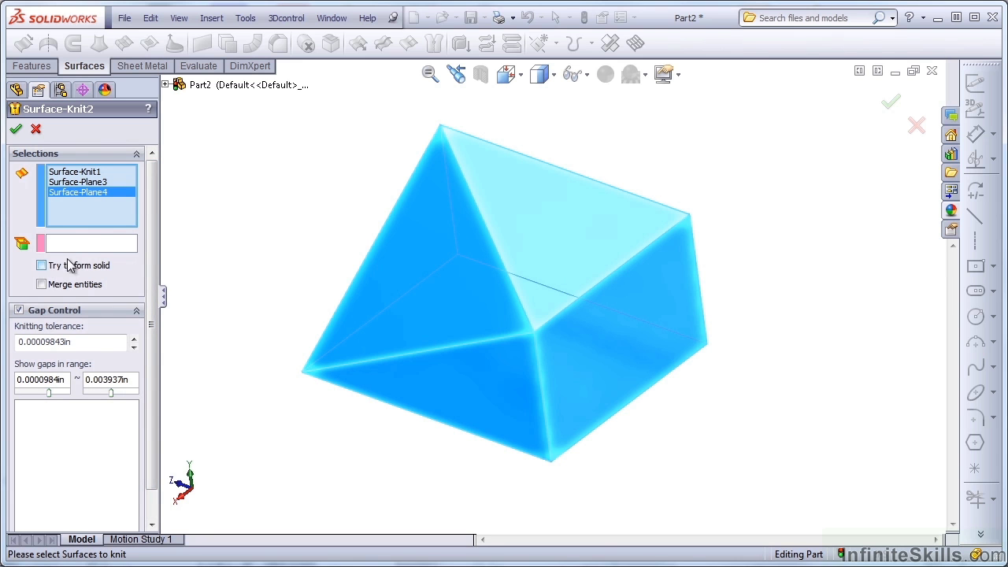
left_click(550, 228)
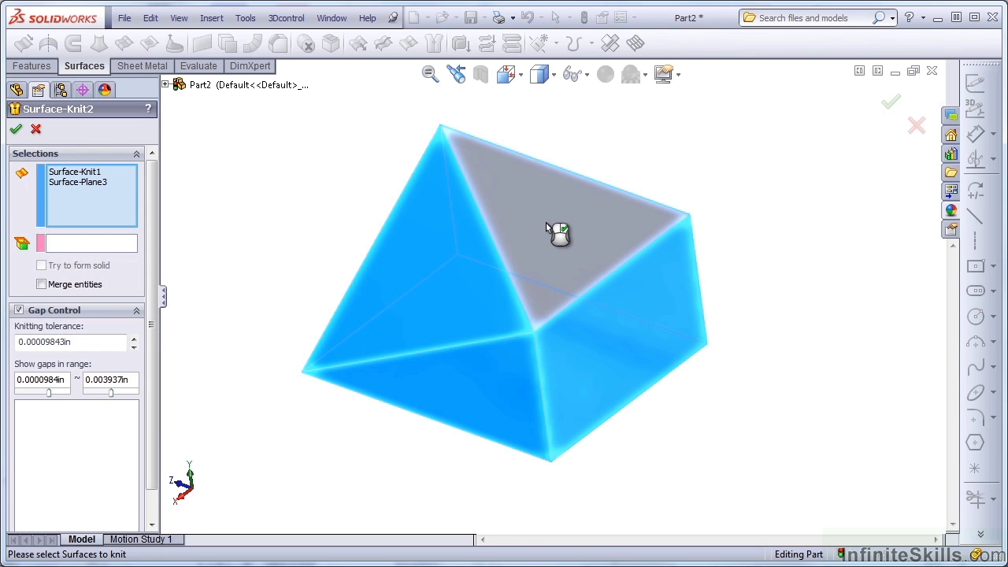
right_click(546, 228)
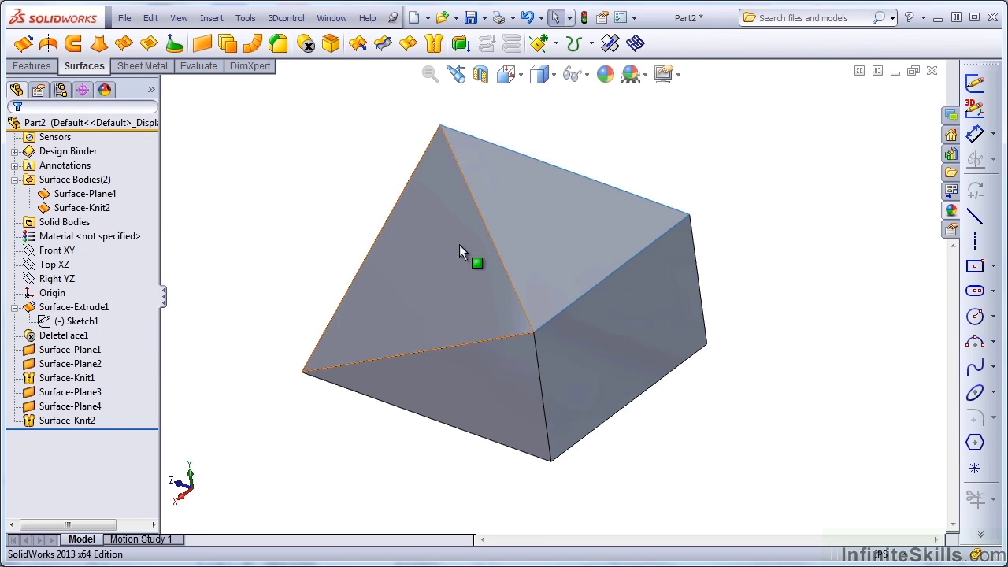
Examine the Surface Bodies entries and view the model from several angles to compare its bodies.
key("Left")
key("Left")
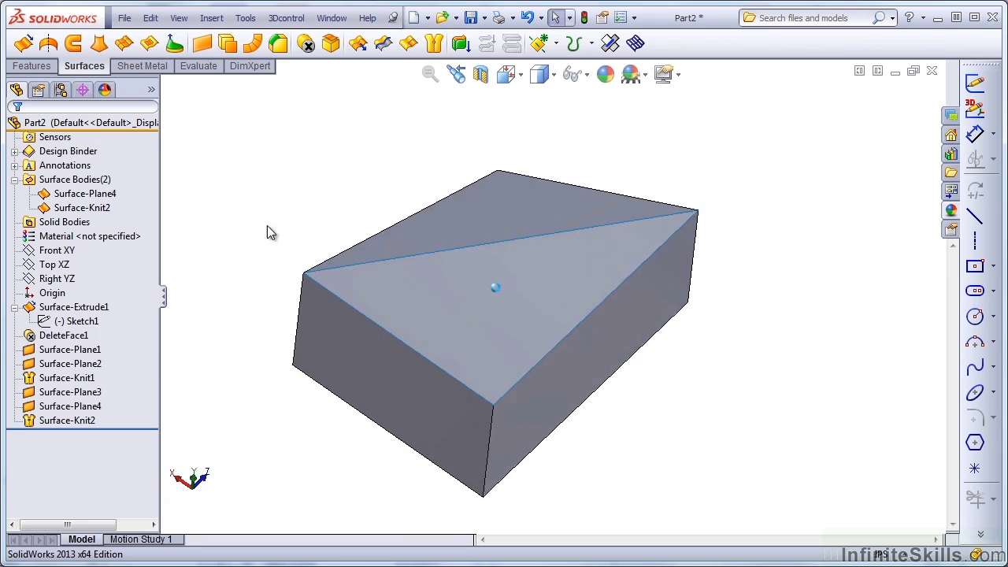
left_click(85, 194)
left_click(71, 207, "ctrl")
left_click(71, 208)
key("Left")
left_click(262, 210)
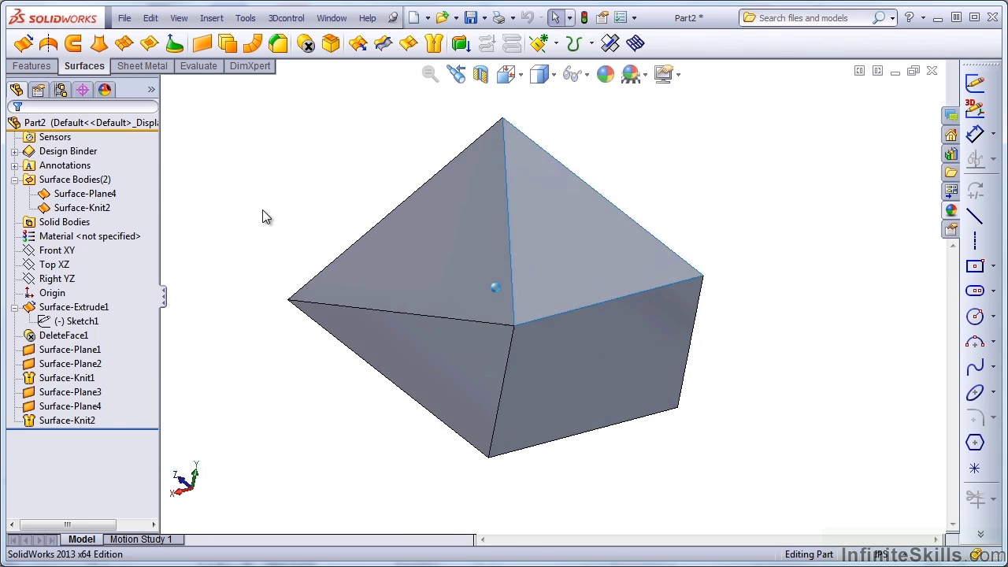
Hide the top triangular planar surface body Surface-Plane4 to expose the triangular opening.
left_click(82, 196)
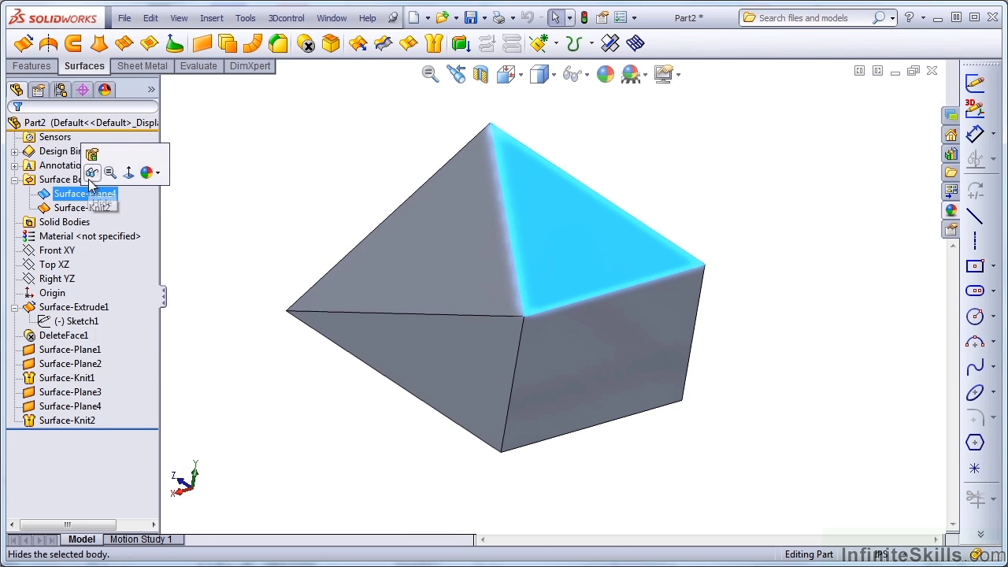
left_click(91, 175)
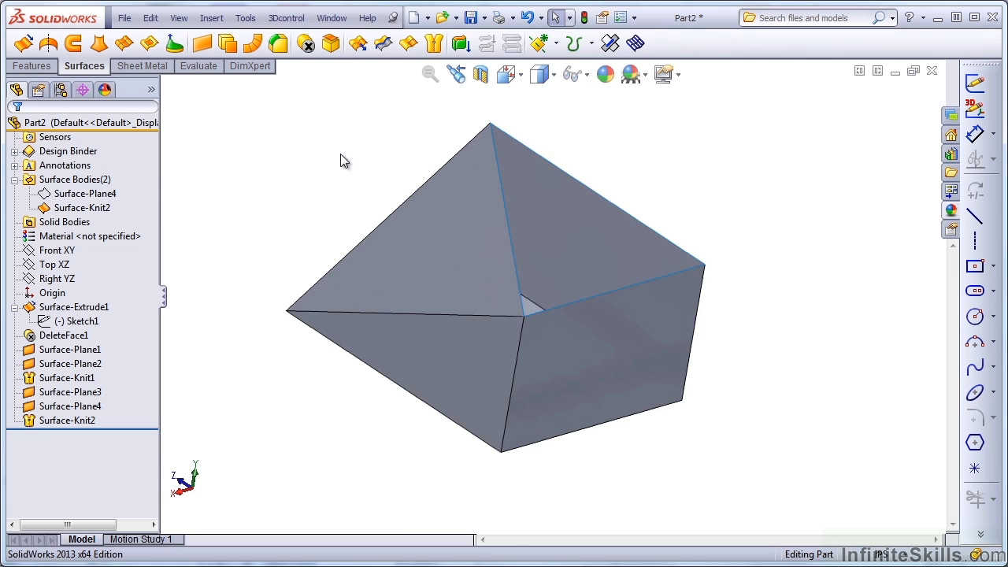
key("Left")
key("Down")
key("Down")
key("Down")
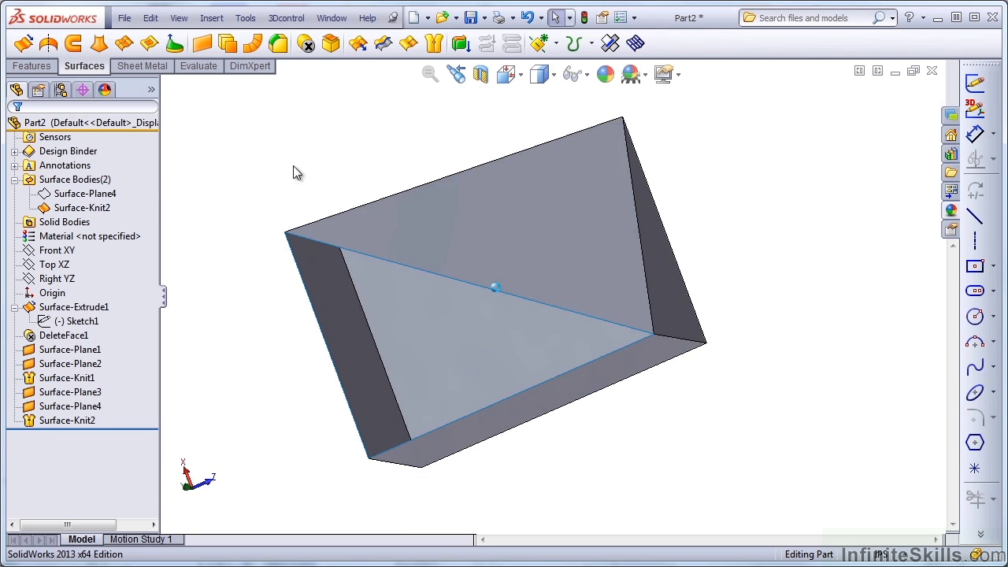
Fill the triangular opening with a Fill Surface bounded by its three edges, with Merge result and Try to form solid enabled, and check the bodies.
left_click(150, 46)
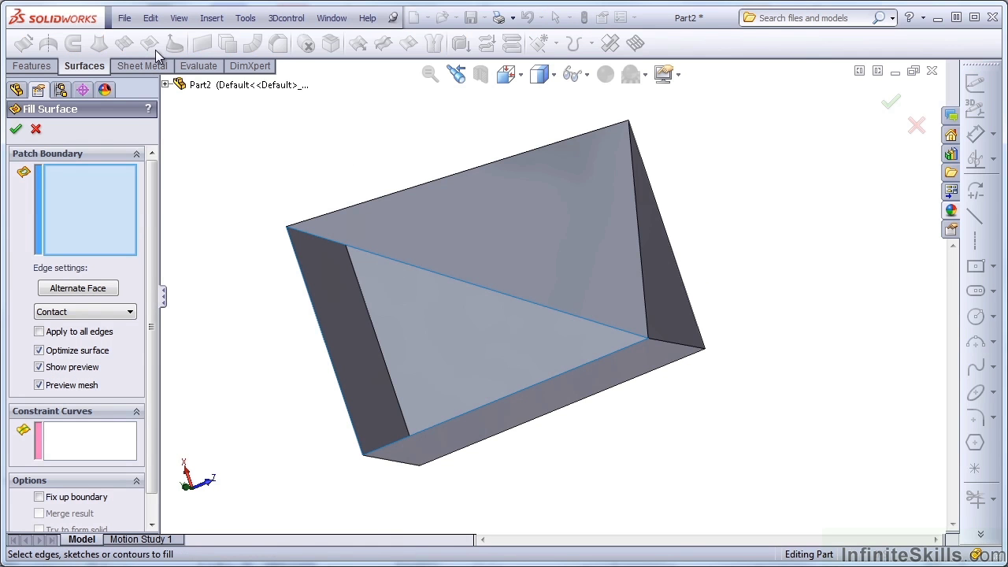
left_click(374, 255)
left_click(319, 325)
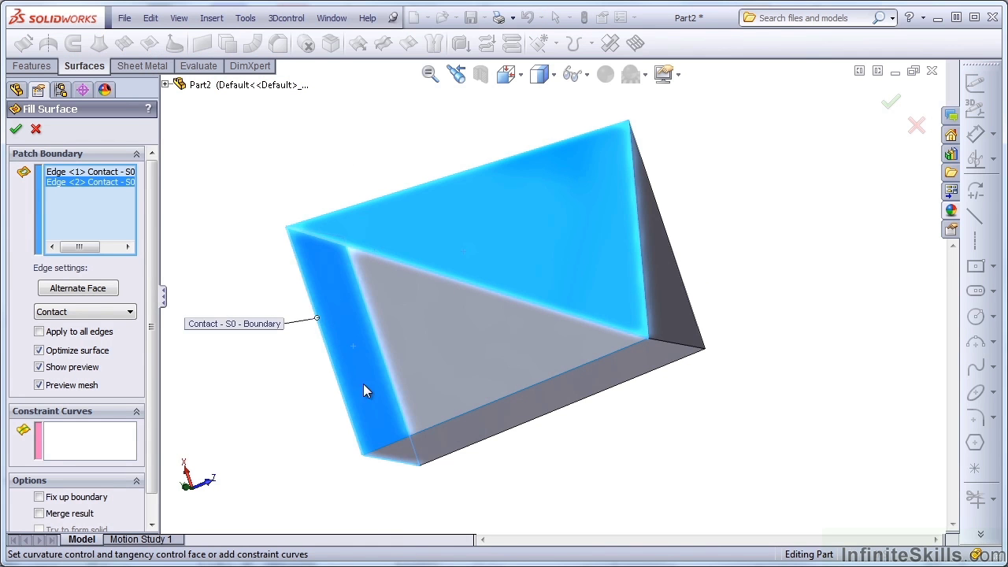
left_click(420, 433)
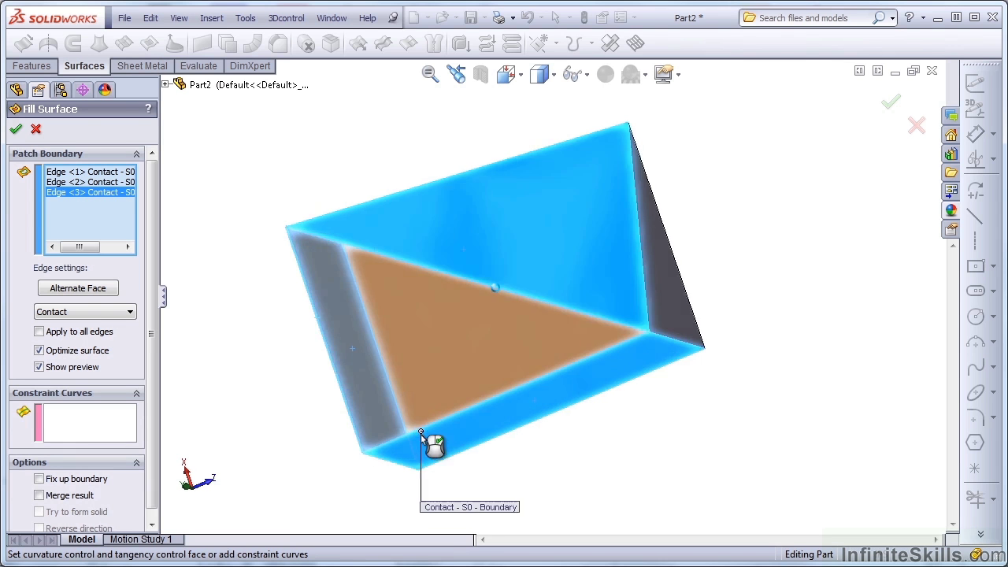
middle_click_drag(420, 434, 152, 371)
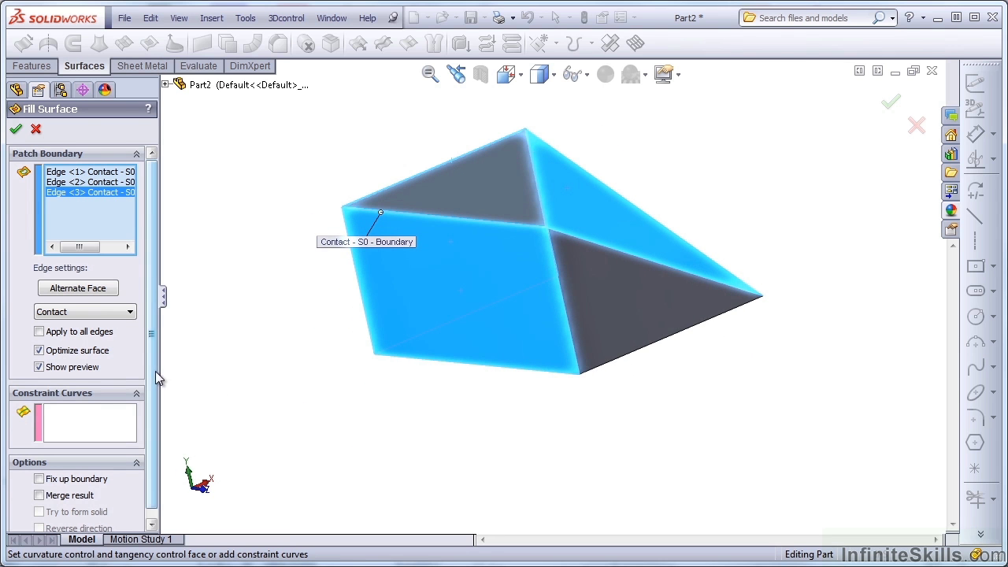
scroll(156, 379, "down", 1)
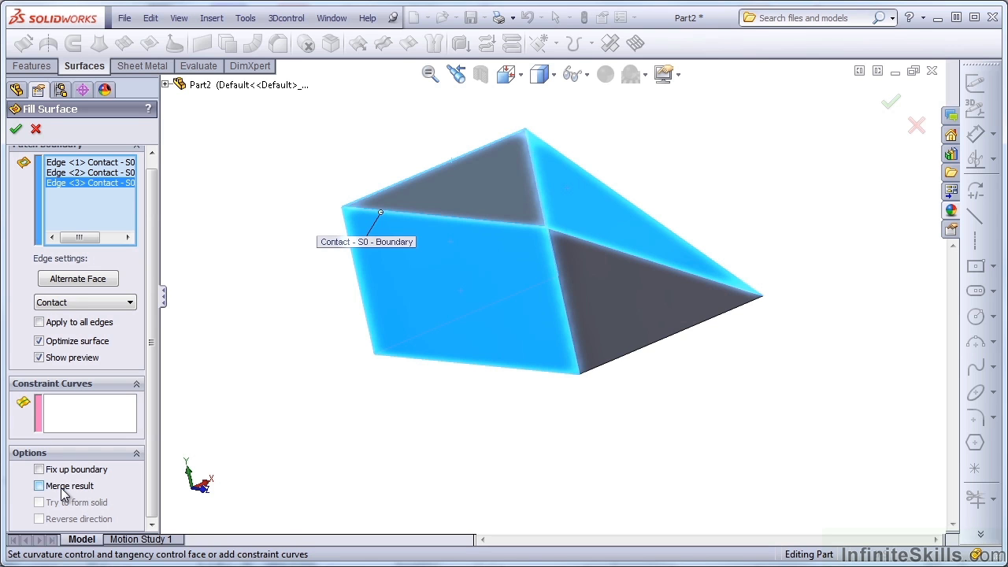
left_click(64, 487)
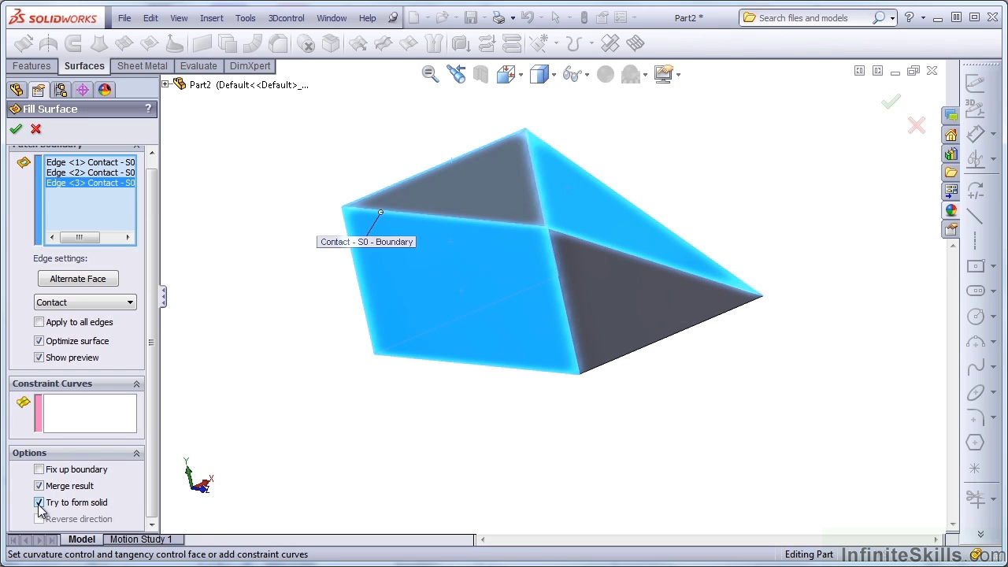
left_click(18, 130)
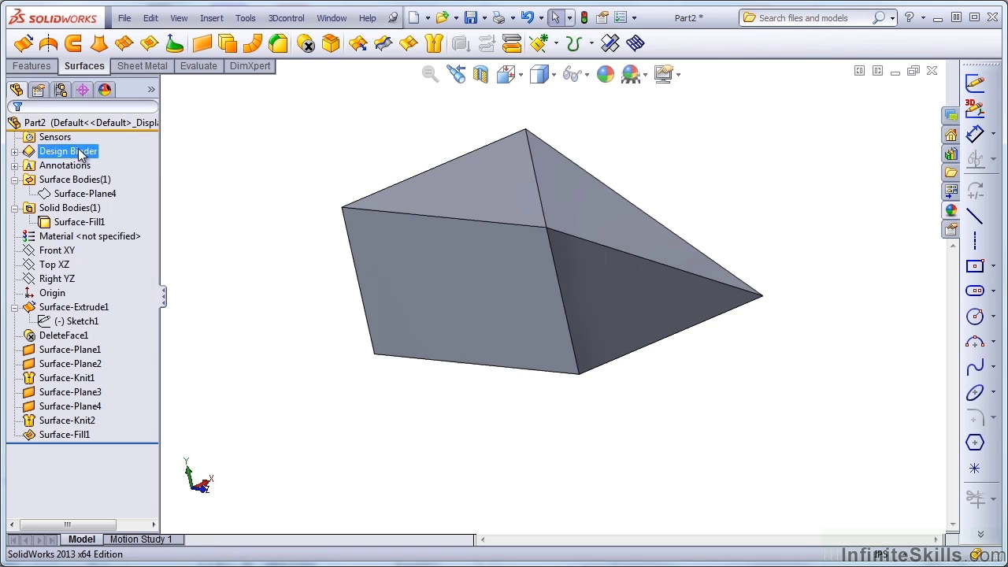
left_click(78, 224)
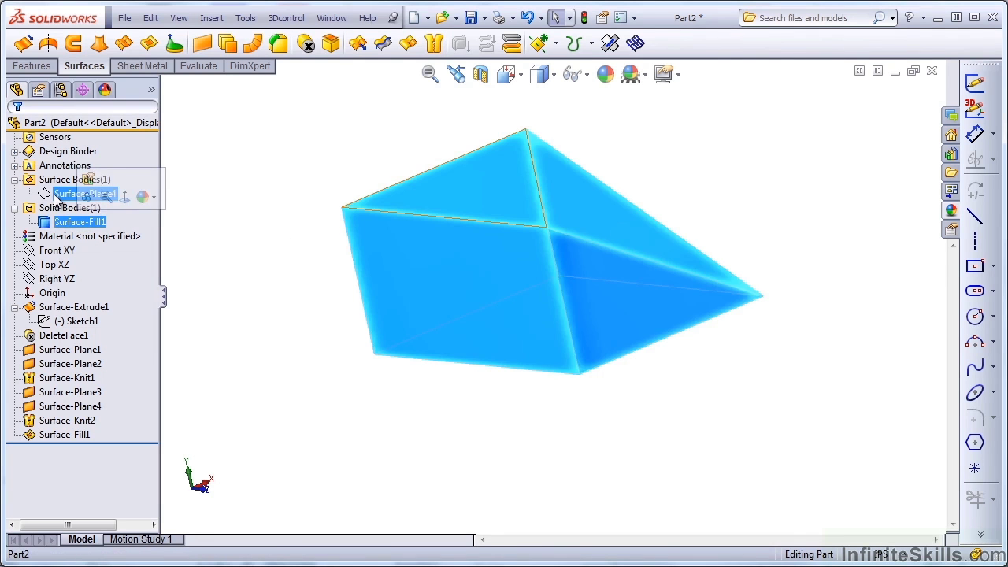
left_click(57, 198)
left_click(288, 270)
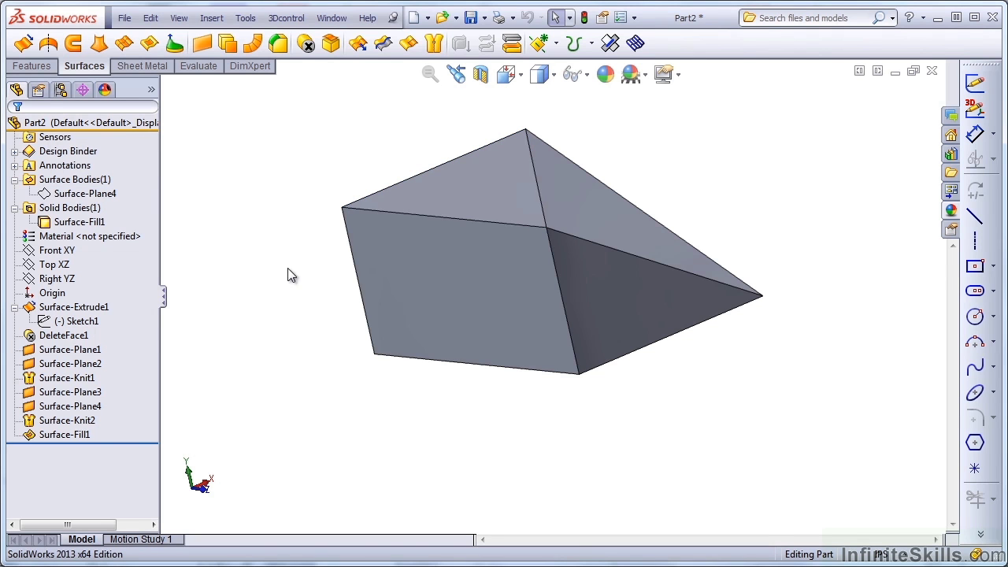
Edit the Surface-Fill1 feature to turn off Try to form solid, and check the two surface bodies.
left_click(65, 434)
left_click(67, 420, "ctrl")
left_click(68, 409)
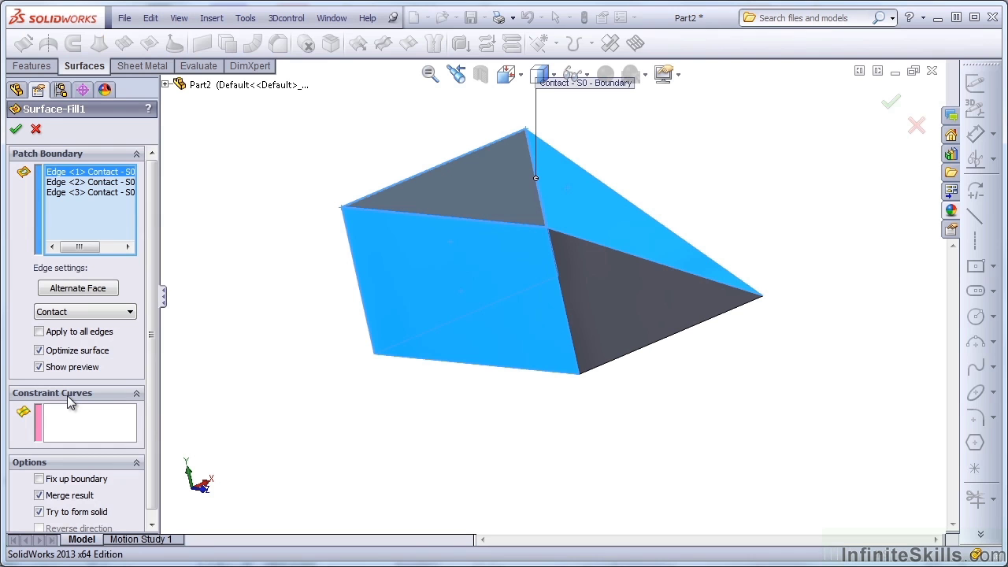
scroll(67, 394, "down", 1)
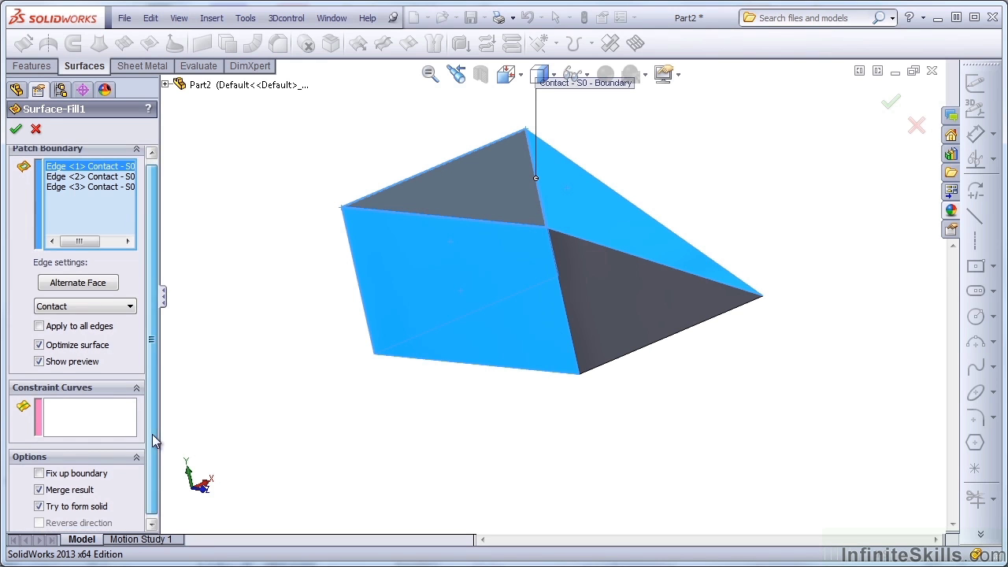
left_click(38, 504)
left_click(15, 129)
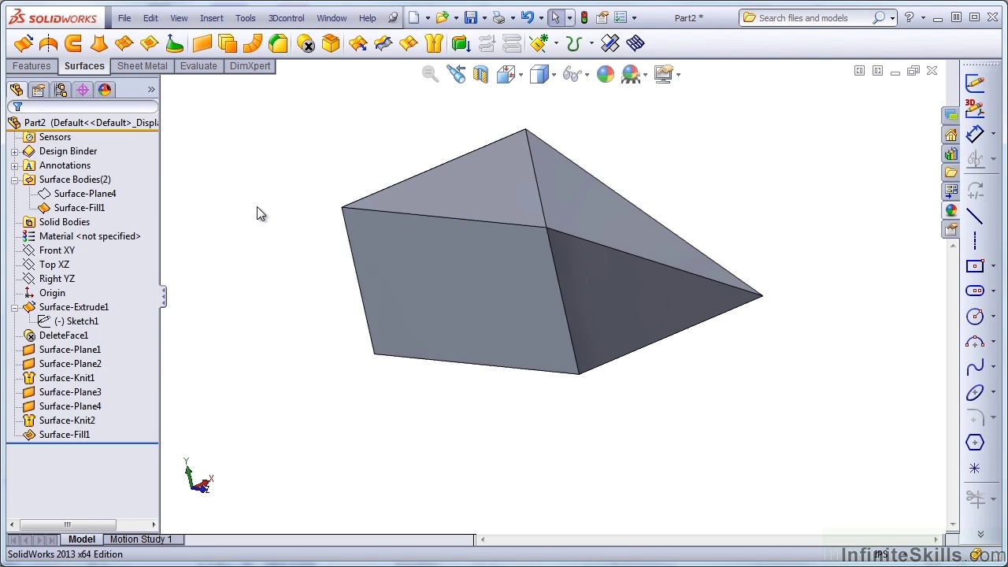
left_click(82, 208)
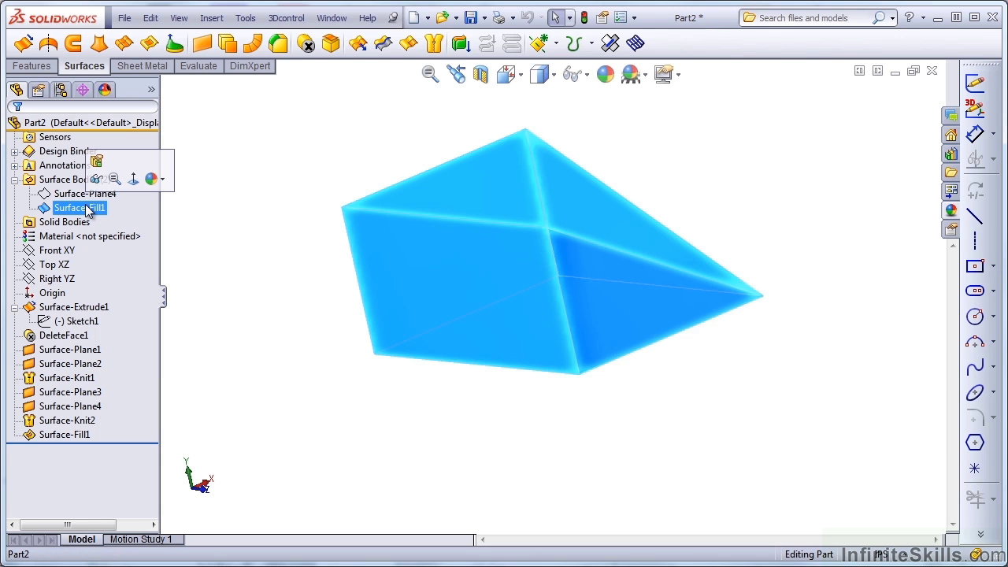
left_click(78, 193)
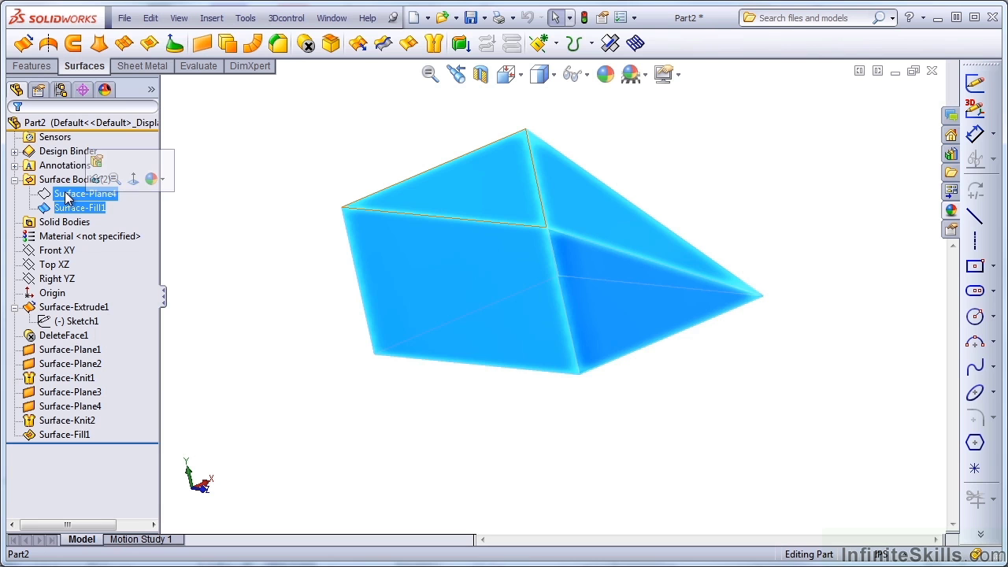
left_click(290, 248)
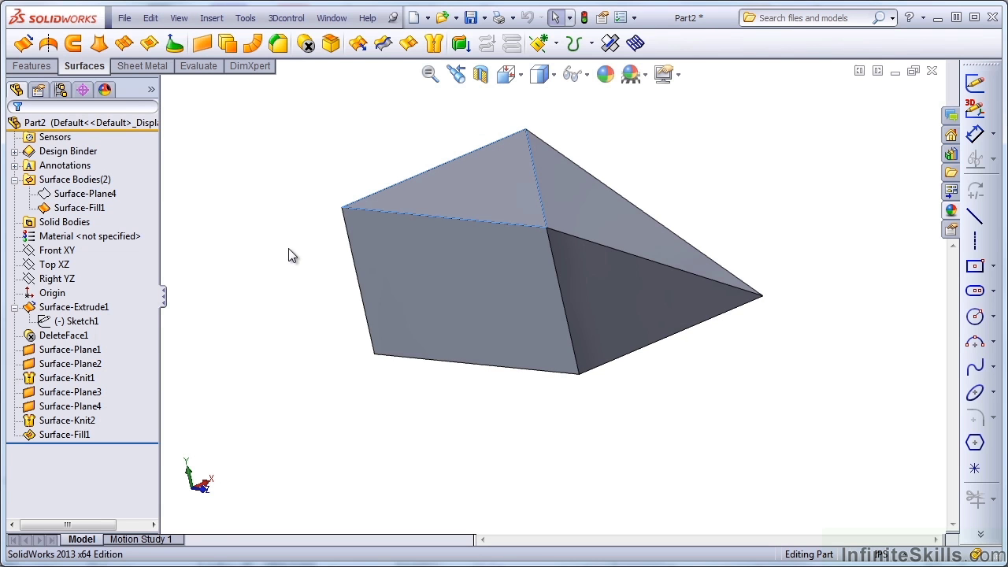
Show the hidden Surface-Plane4 body and give it a yellow color.
left_click(150, 93)
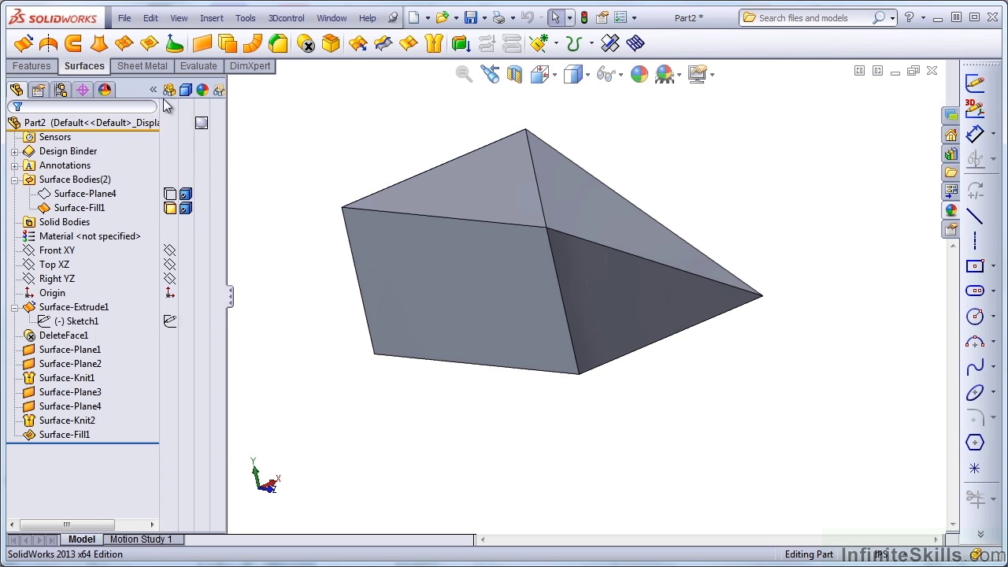
left_click(170, 196)
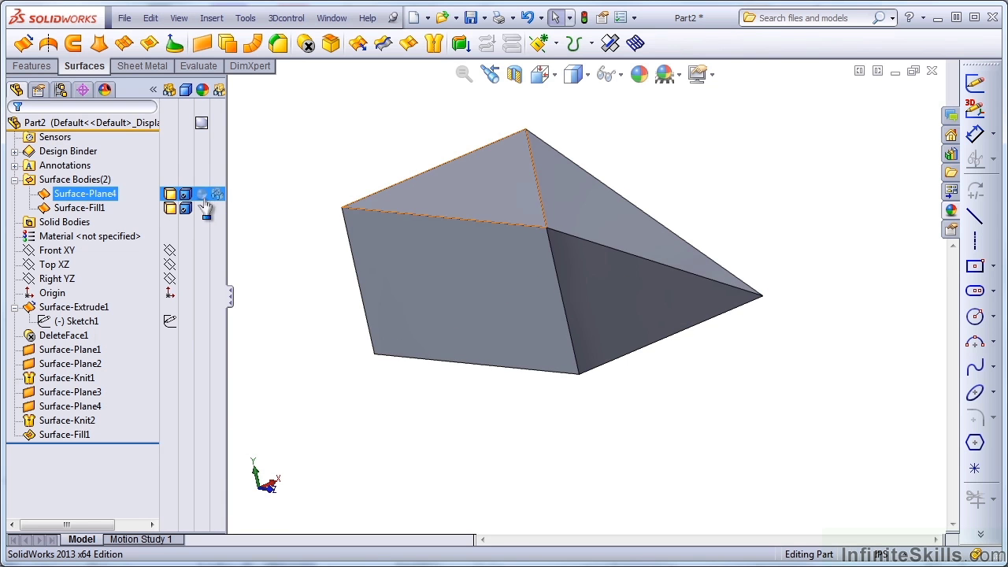
left_click(200, 194)
left_click(230, 211)
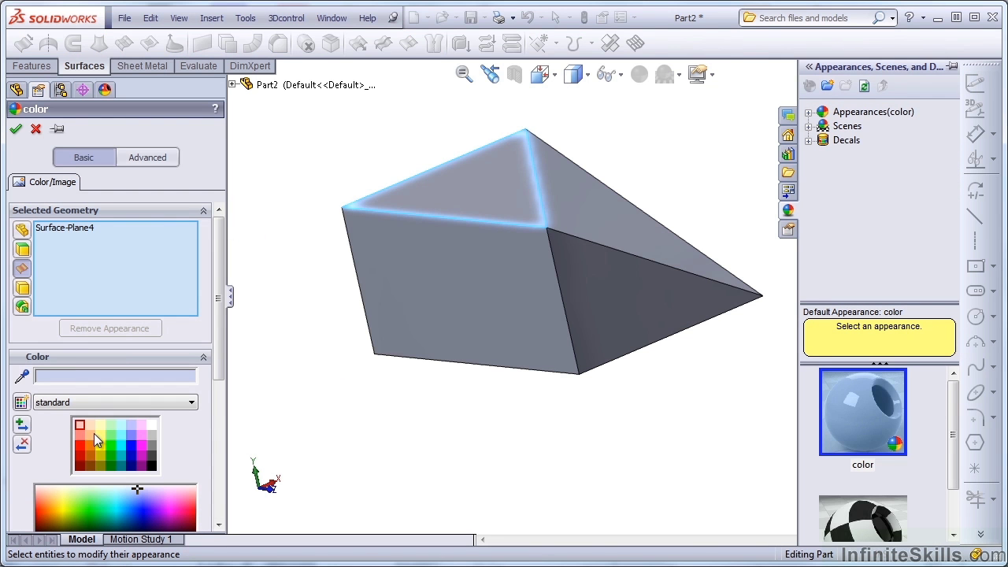
left_click(96, 433)
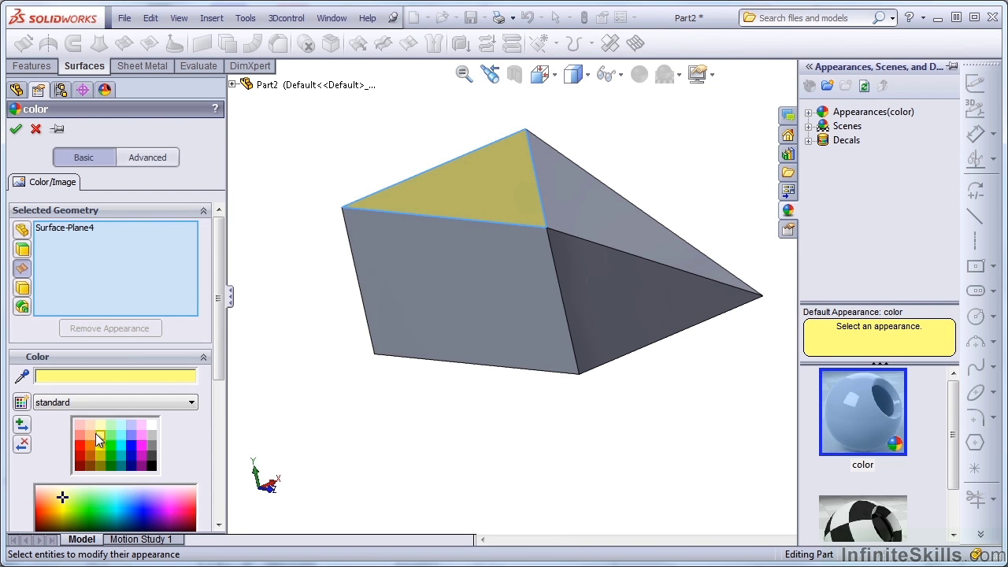
left_click(16, 129)
View the model from several angles to examine the yellow planar surface against the filled surface body.
key("Down")
key("Down")
key("Down")
key("Down")
key("Down")
key("Down")
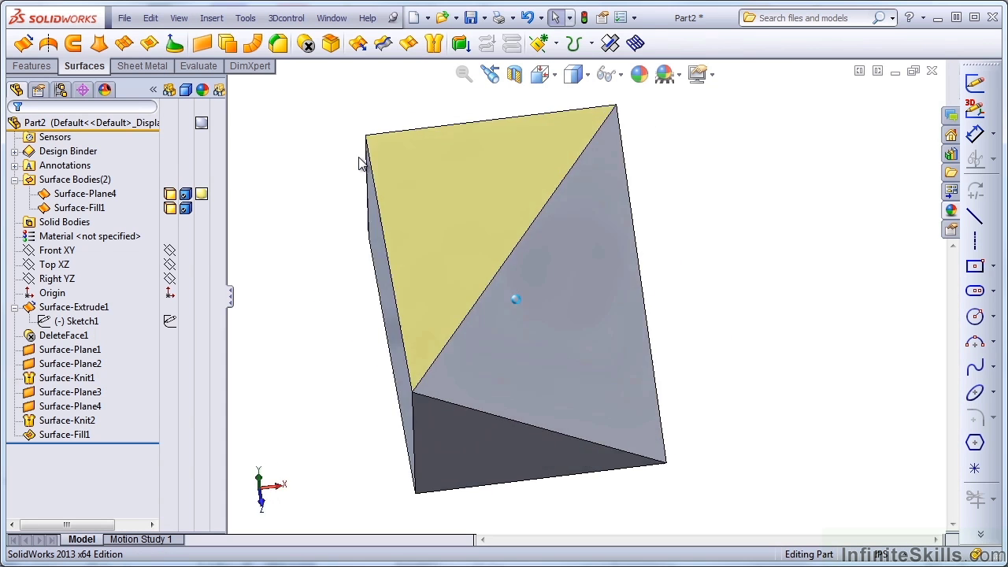
key("Down")
key("Down")
key("Down")
key("Down")
key("Down")
key("Down")
key("Down")
key("Down")
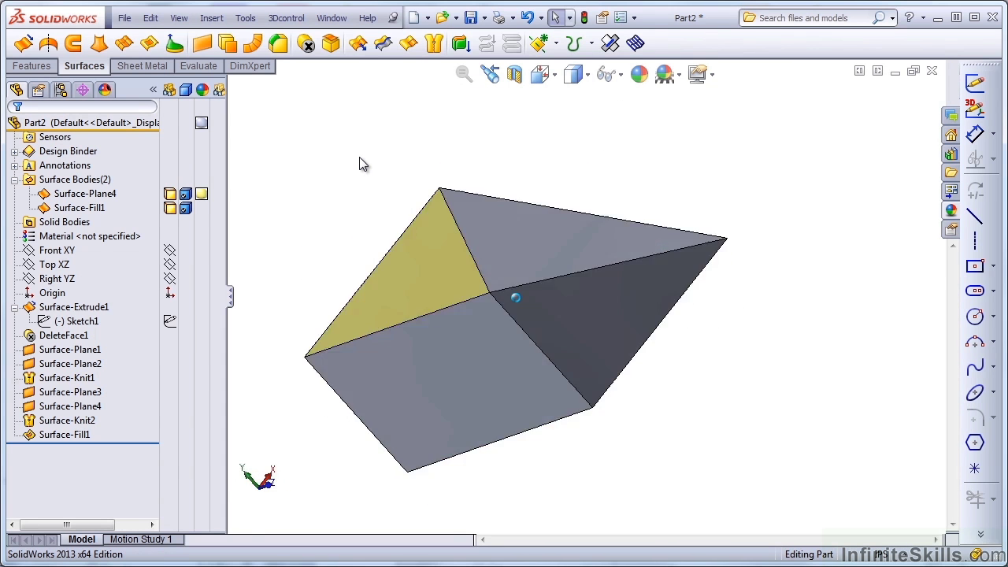
key("Down")
key("Down")
key("Down")
key("Down")
key("Down")
key("Down")
key("Down")
key("Down")
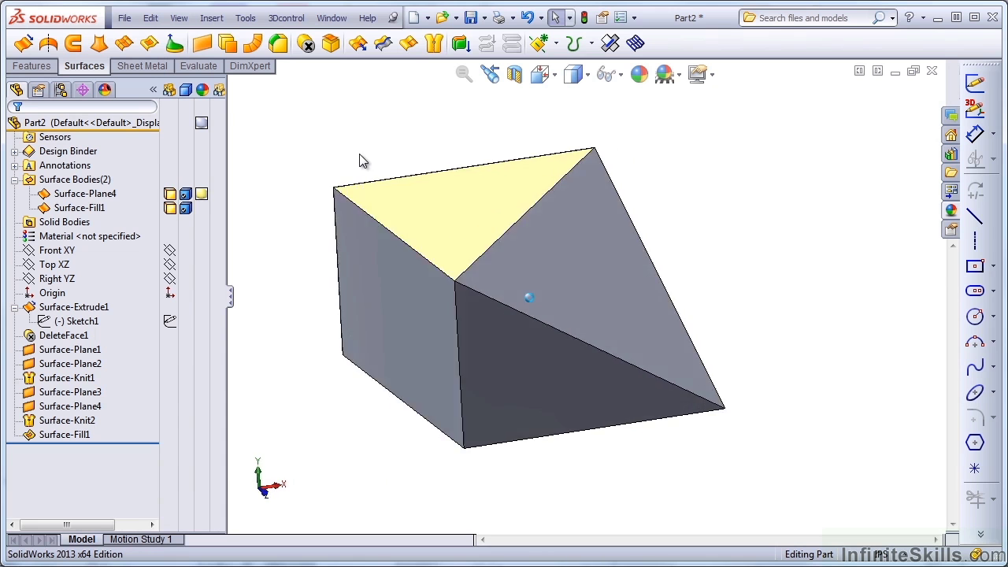
key("Down")
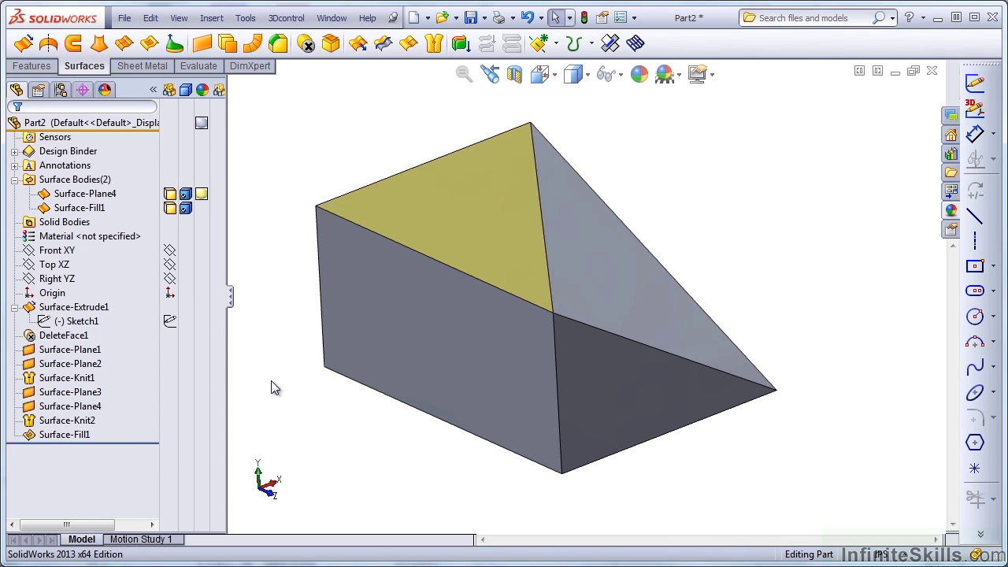
Hide the yellow Surface-Plane4 body so that only the Surface-Fill1 body is displayed.
left_click(190, 208)
left_click(168, 195)
left_click(170, 195)
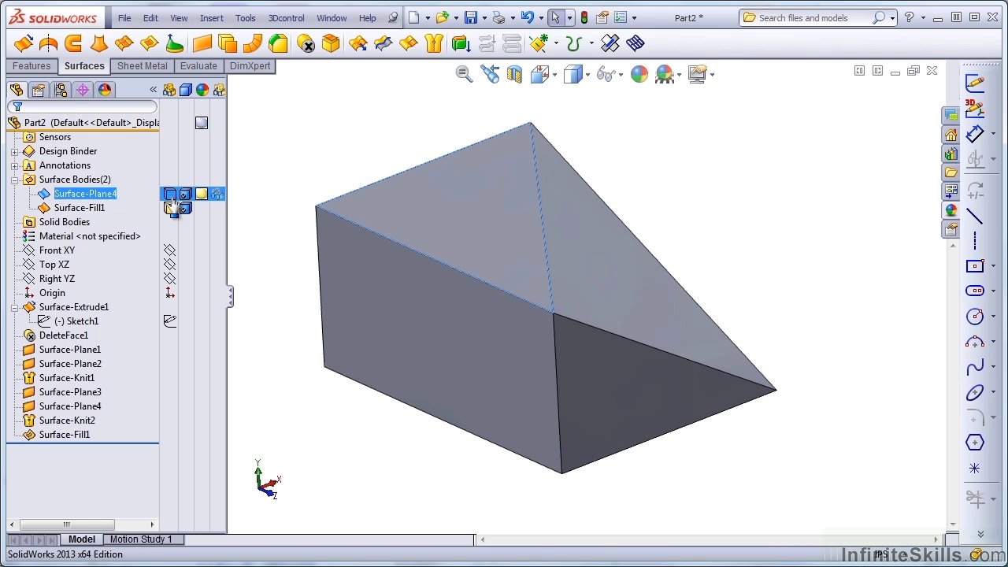
left_click(308, 140)
Thicken the Surface-Fill1 body by 0.050 in on one side, with Create solid from enclosed volume left off.
key("Down")
key("Down")
key("Down")
key("Down")
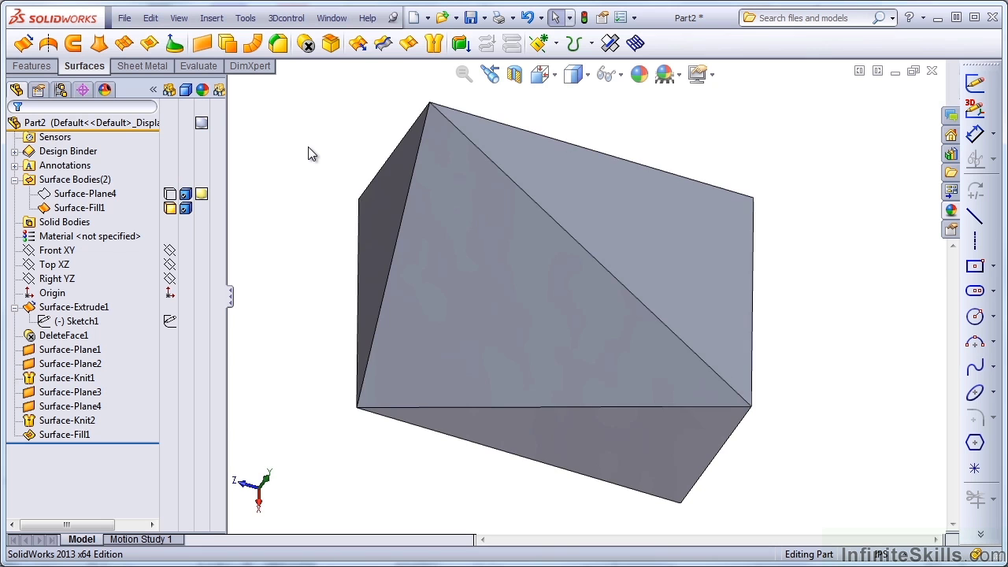
key("Down")
key("Down")
key("Right")
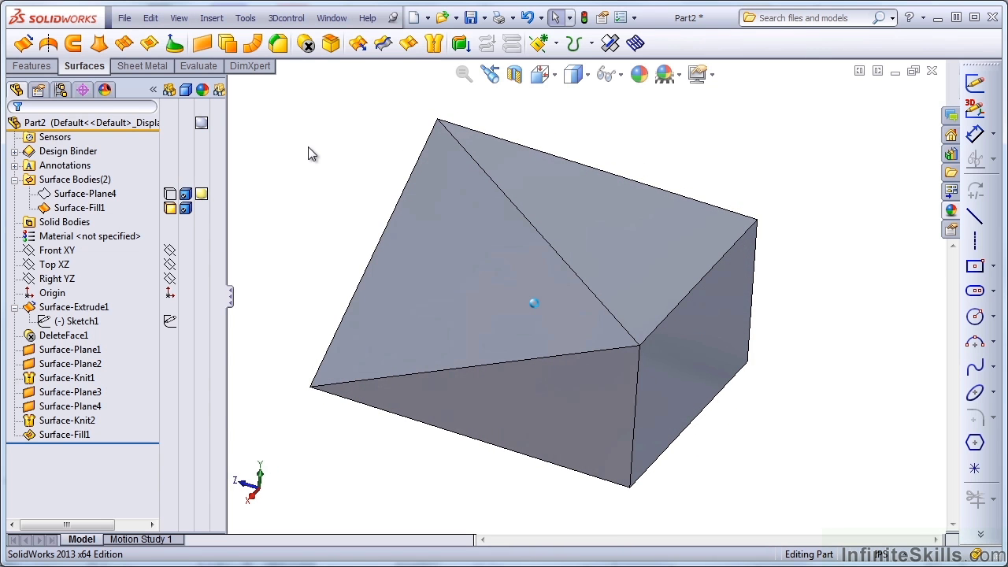
left_click(211, 18)
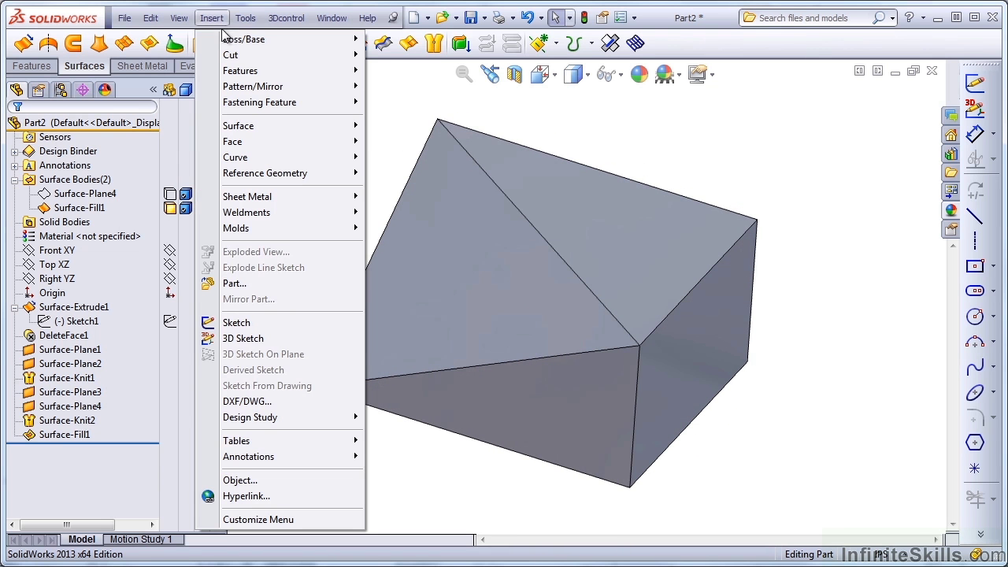
mouse_move(230, 44)
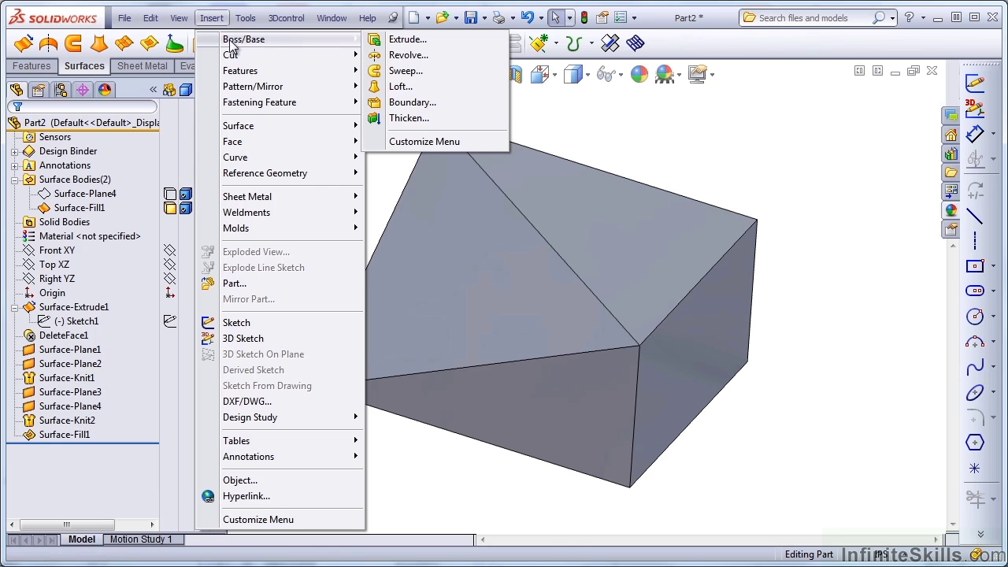
left_click(402, 119)
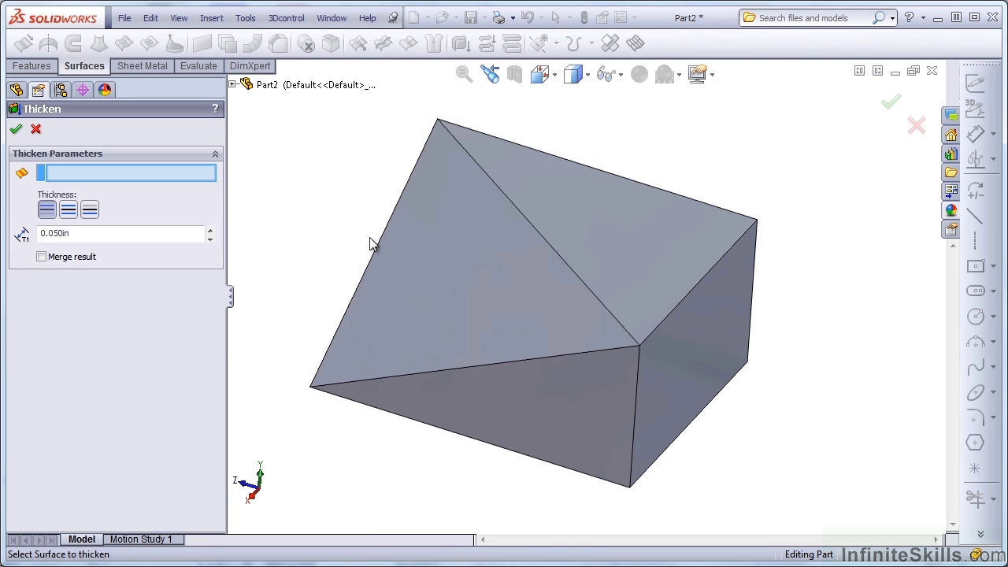
left_click(504, 257)
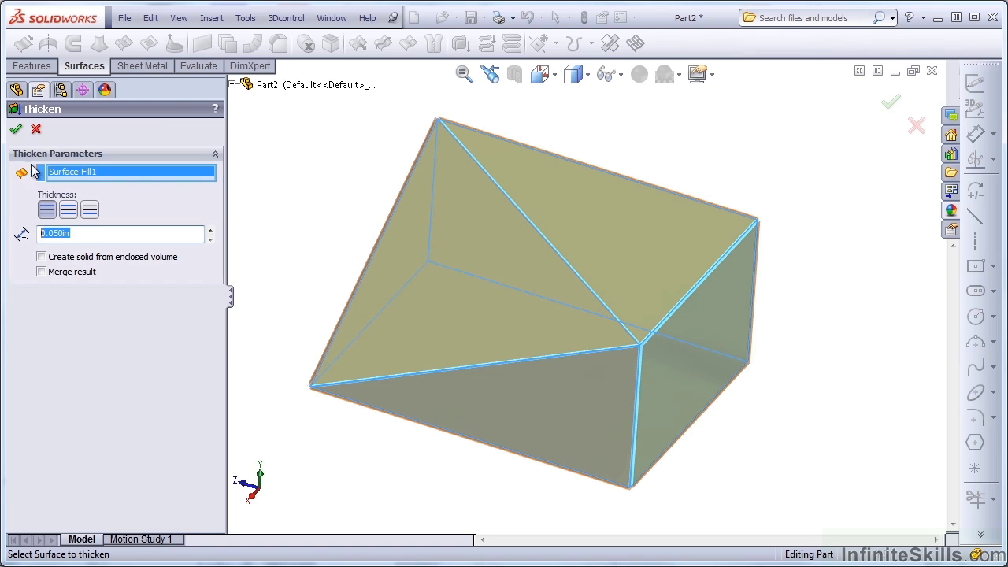
left_click(15, 128)
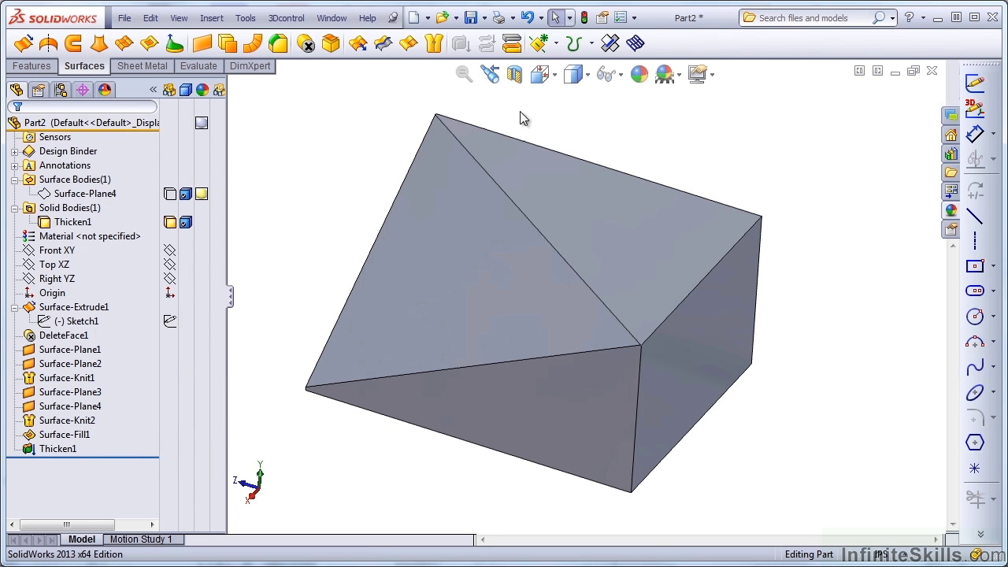
Section the thickened body along the Front XY plane to examine its interior, and close the section without keeping it.
left_click(515, 74)
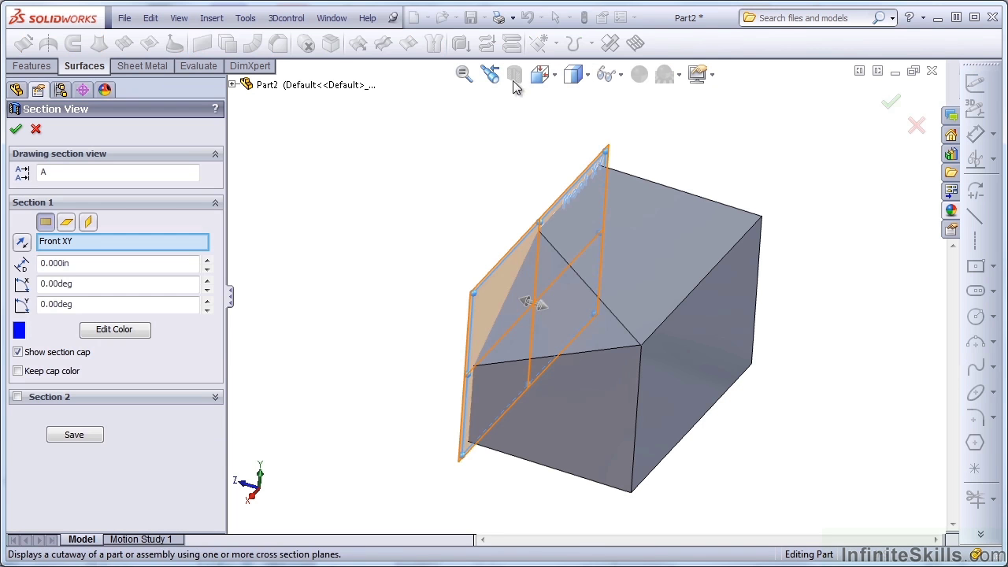
middle_click_drag(540, 210, 570, 238)
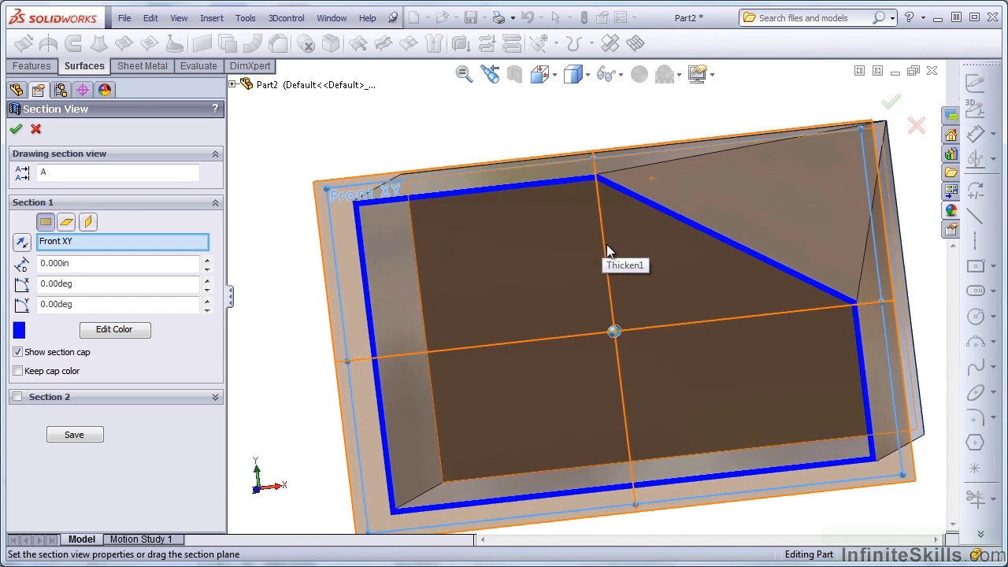
left_click(36, 130)
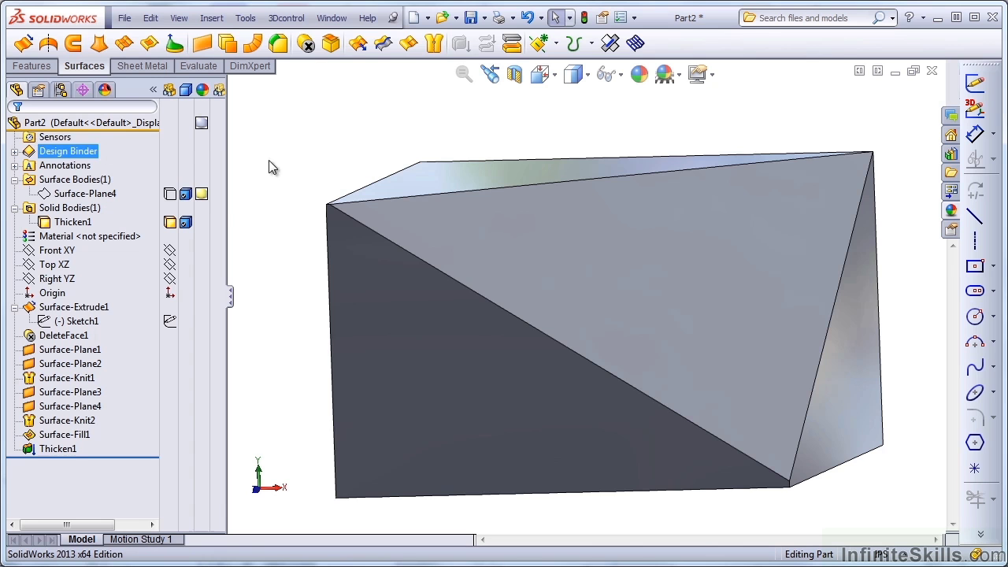
Edit the Thicken1 feature and enable Create solid from enclosed volume.
left_click(59, 448)
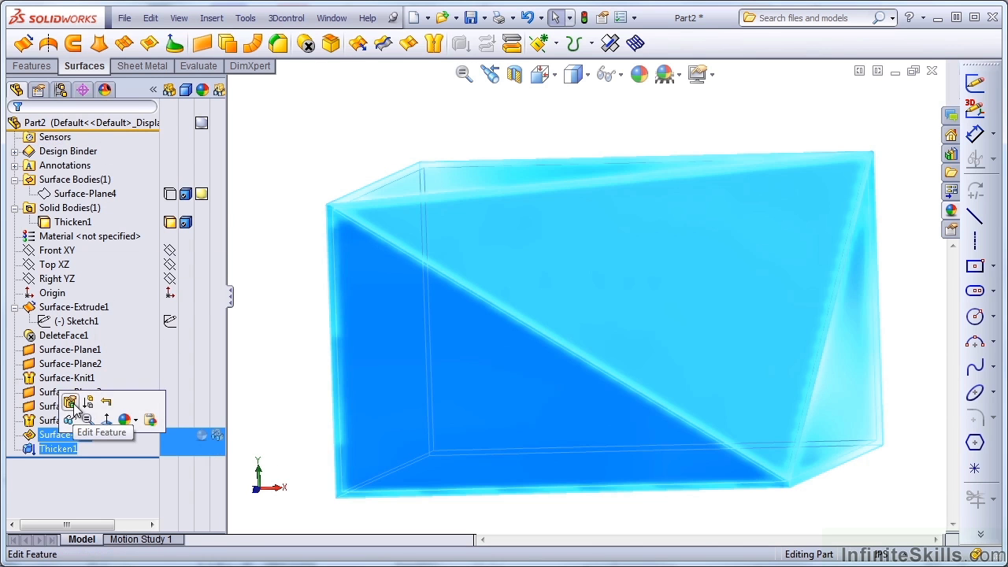
left_click(71, 402)
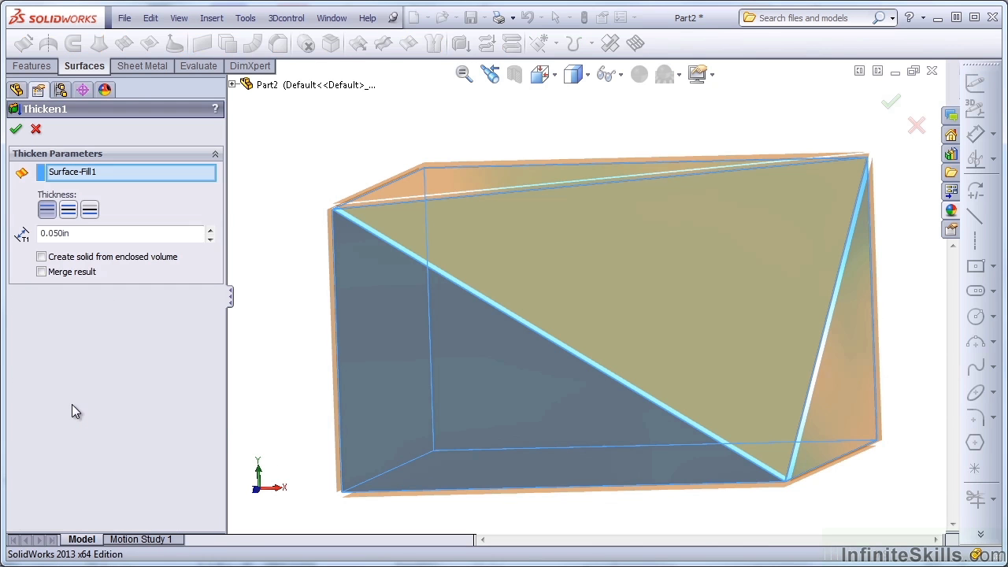
left_click(42, 258)
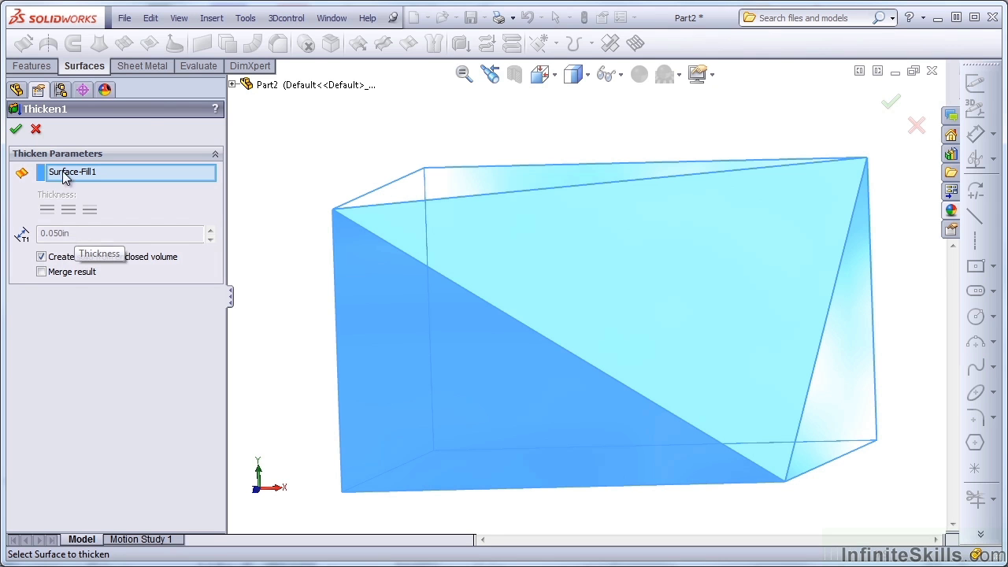
left_click(16, 129)
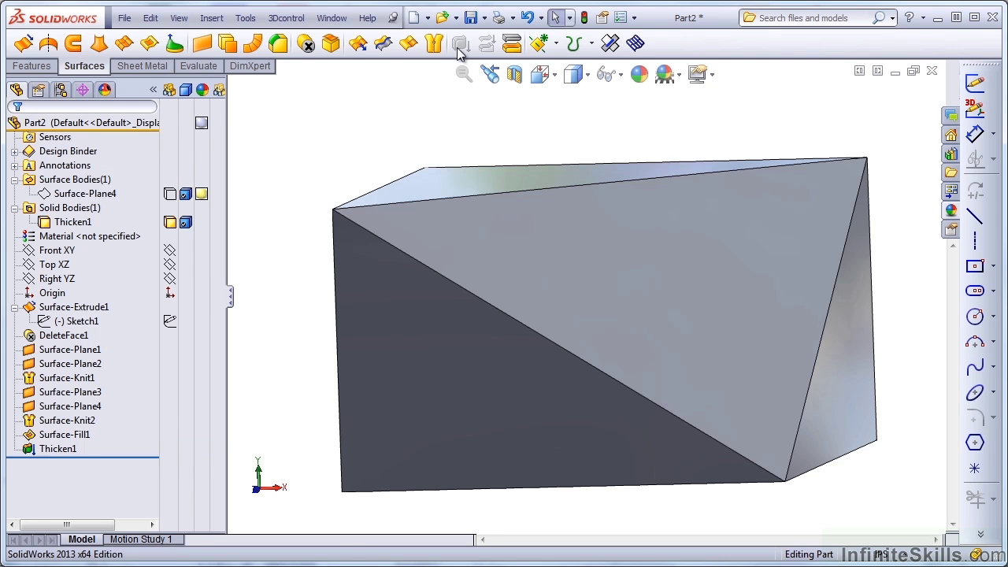
Apply a Front XY section view to examine the inside of the body from several angles, and turn the section off.
left_click(513, 76)
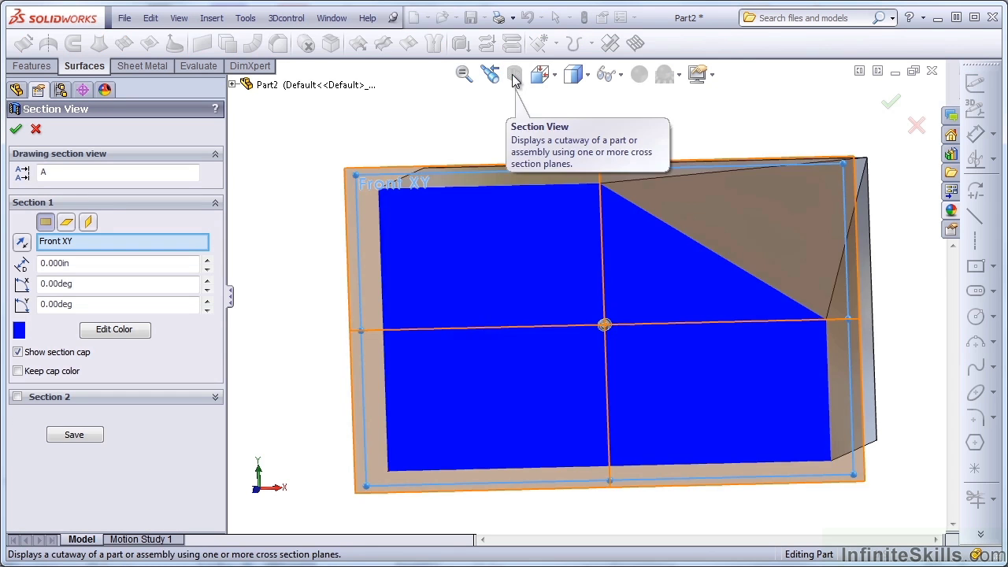
middle_click_drag(510, 102, 614, 324)
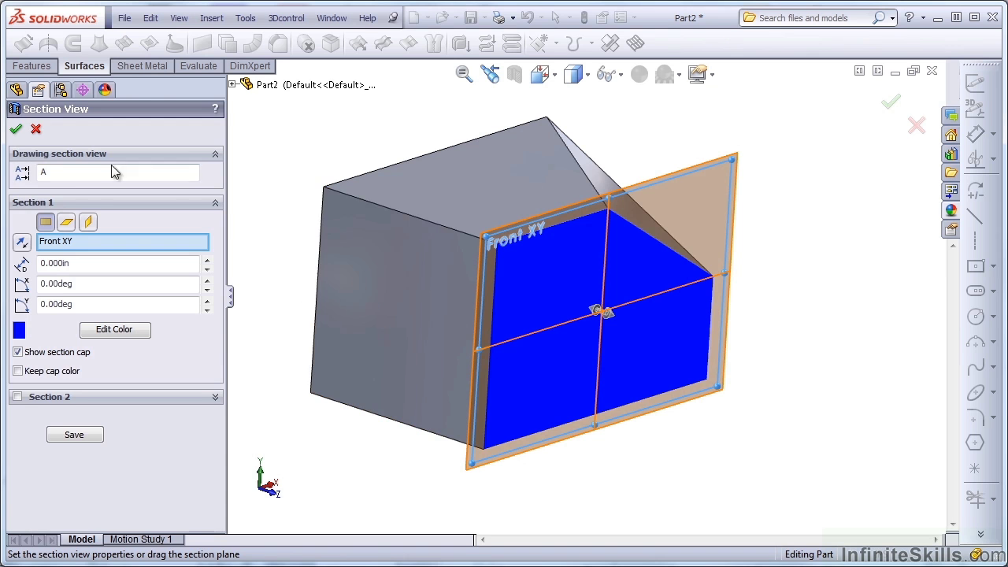
left_click(15, 128)
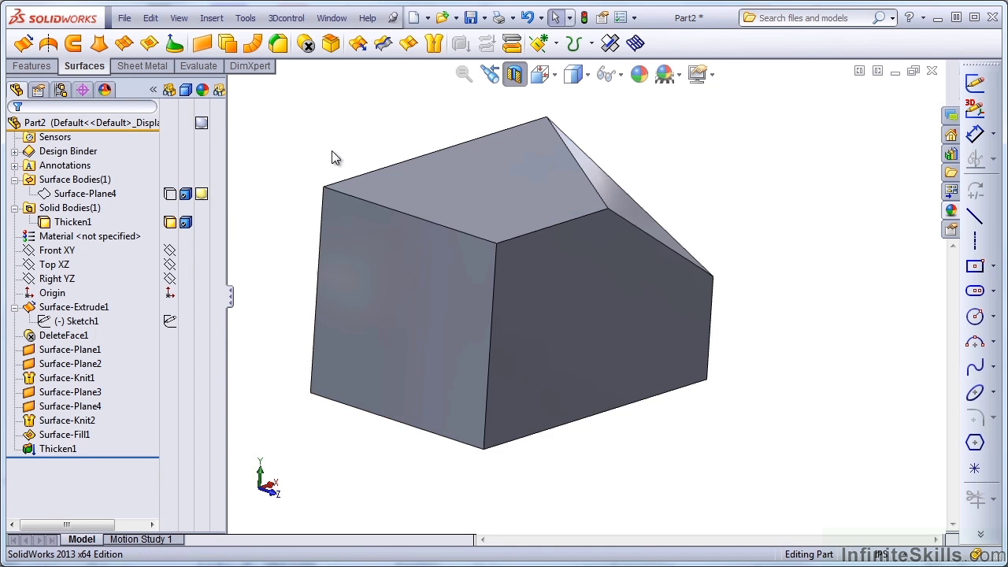
middle_click_drag(333, 157, 285, 400)
left_click(512, 78)
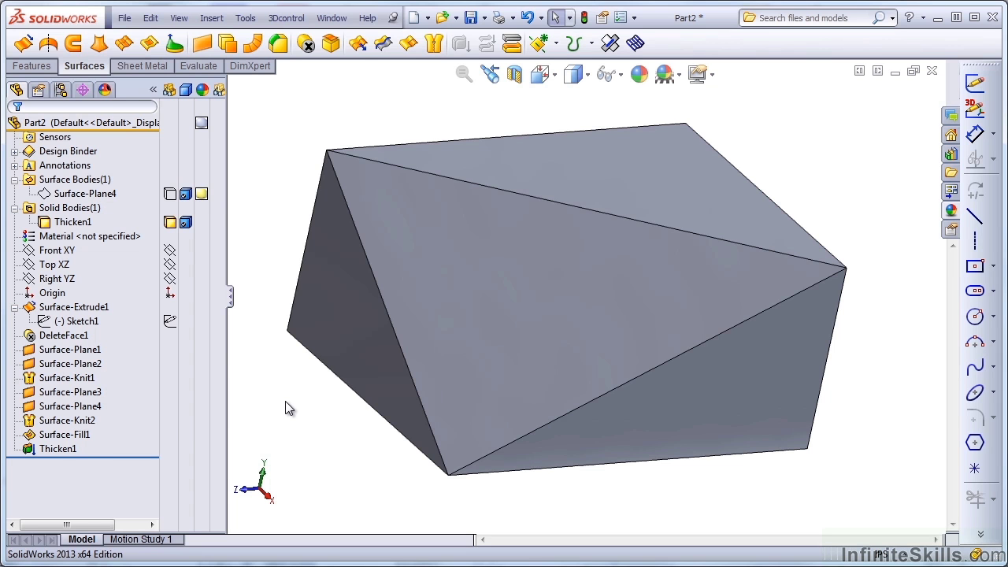
Delete the Thicken1 feature from the part.
left_click(60, 450)
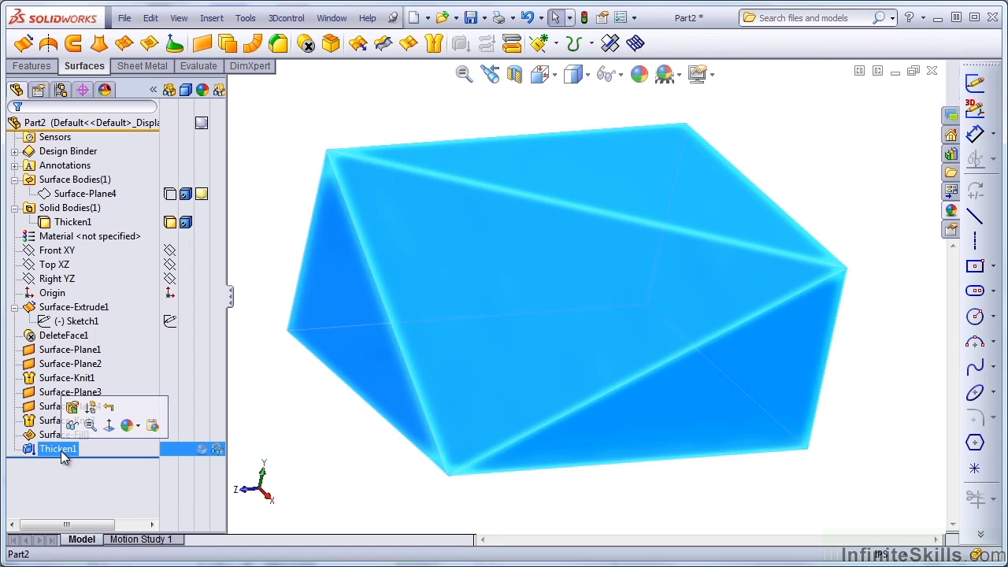
key("Delete")
key("Return")
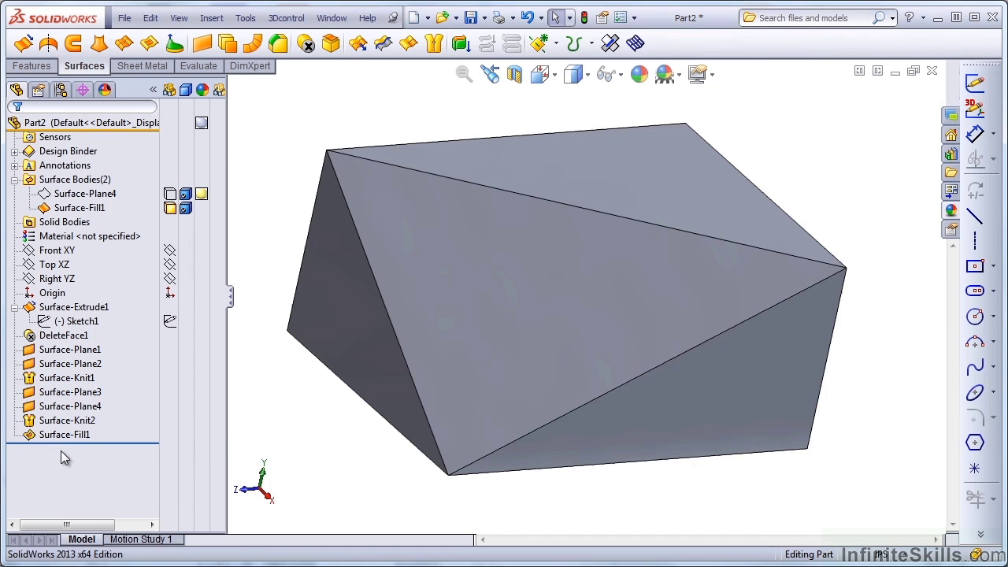
Delete the Surface-Plane4 surface body with a Delete Body feature.
left_click(87, 195)
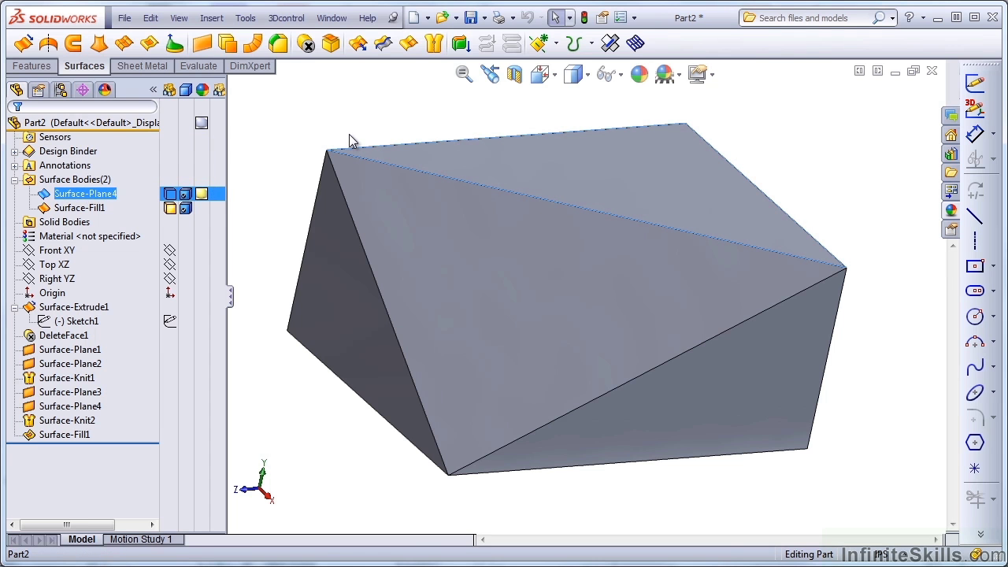
key("Delete")
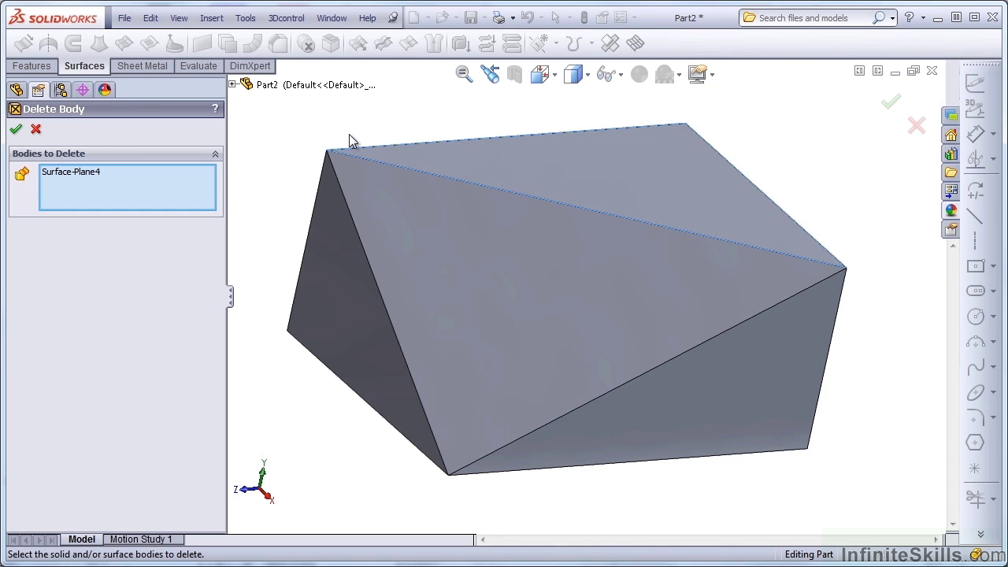
key("Return")
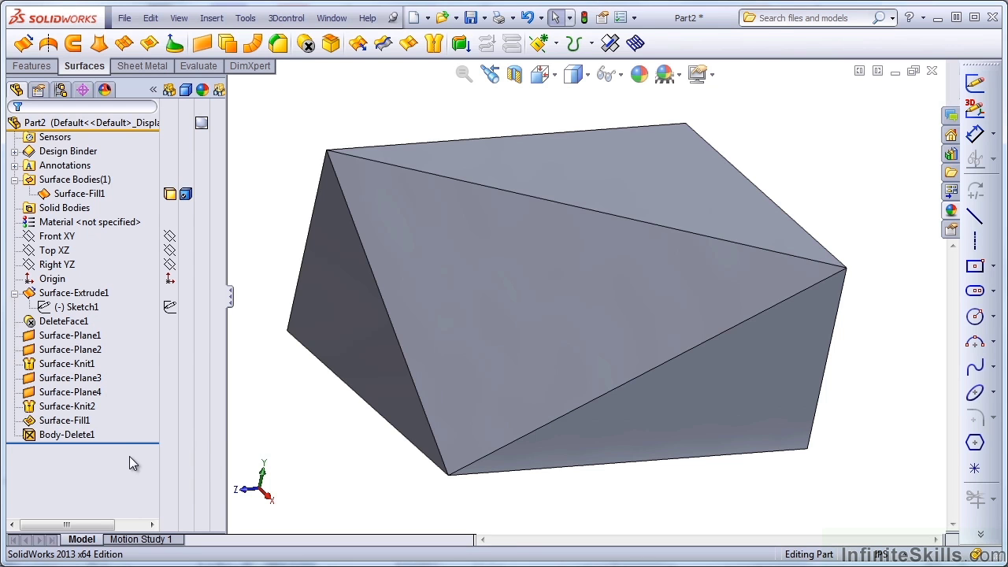
Roll the part back to before Body-Delete1 to check the Surface-Plane4 body, and roll forward past the feature again.
left_click_drag(134, 444, 131, 432)
left_click(99, 195)
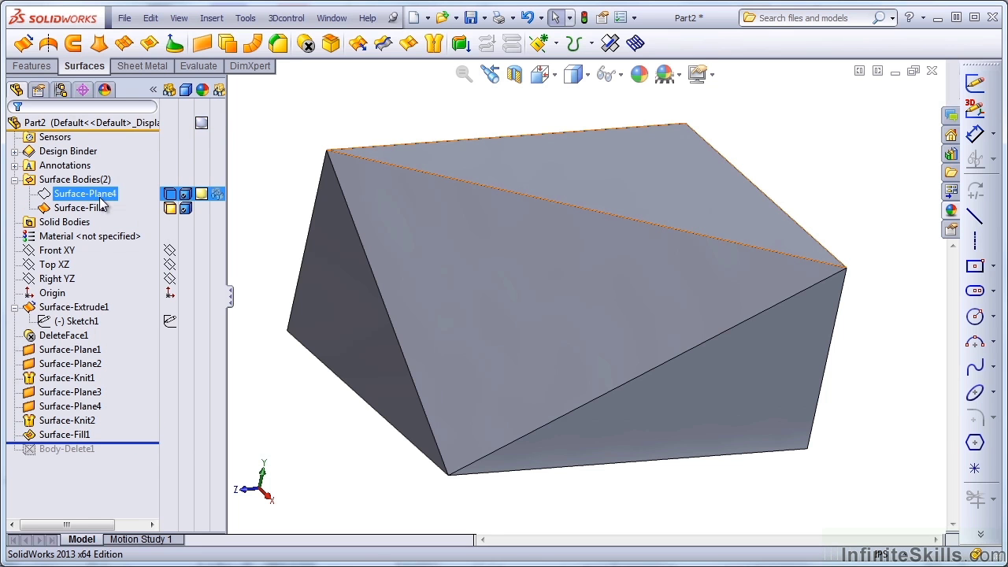
left_click(237, 250)
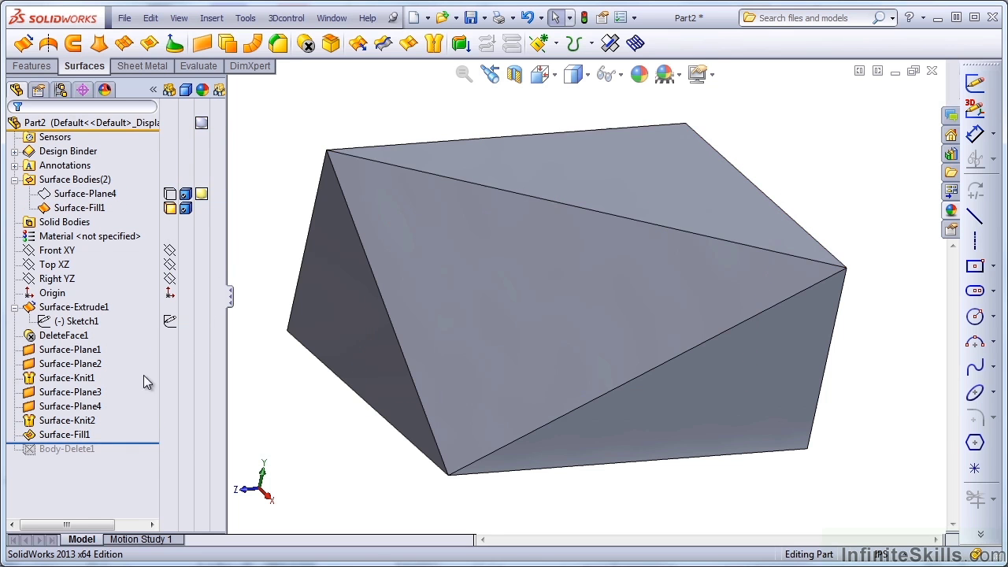
left_click_drag(124, 444, 126, 455)
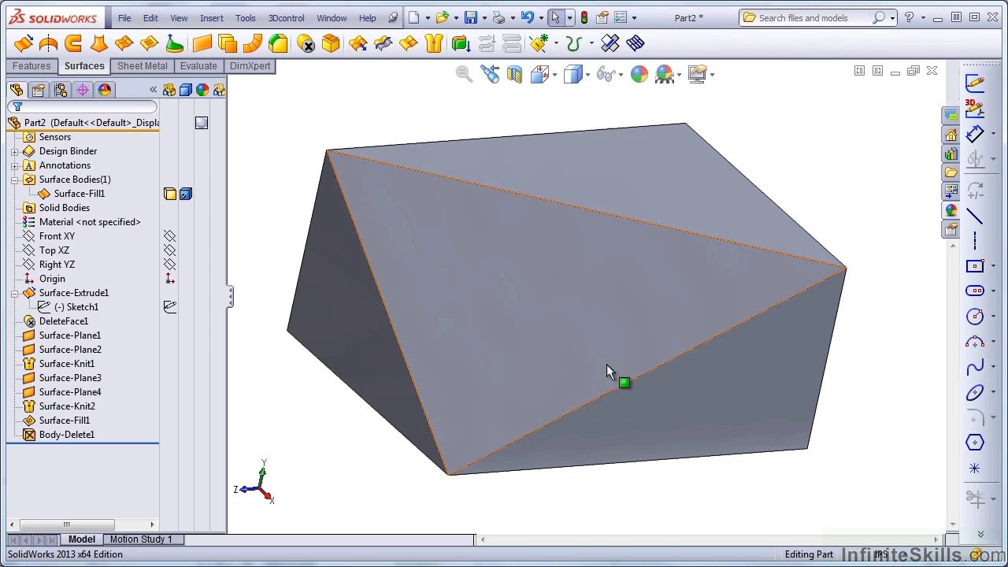
Sketch a circle of about 1.158 in radius on the flat triangular top face, just off the origin.
left_click(631, 195)
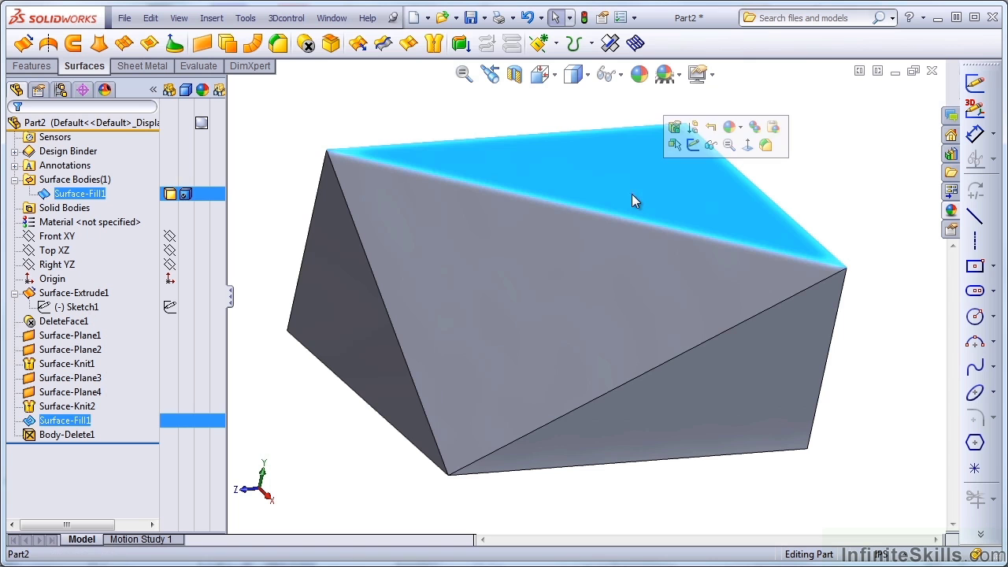
left_click(976, 316)
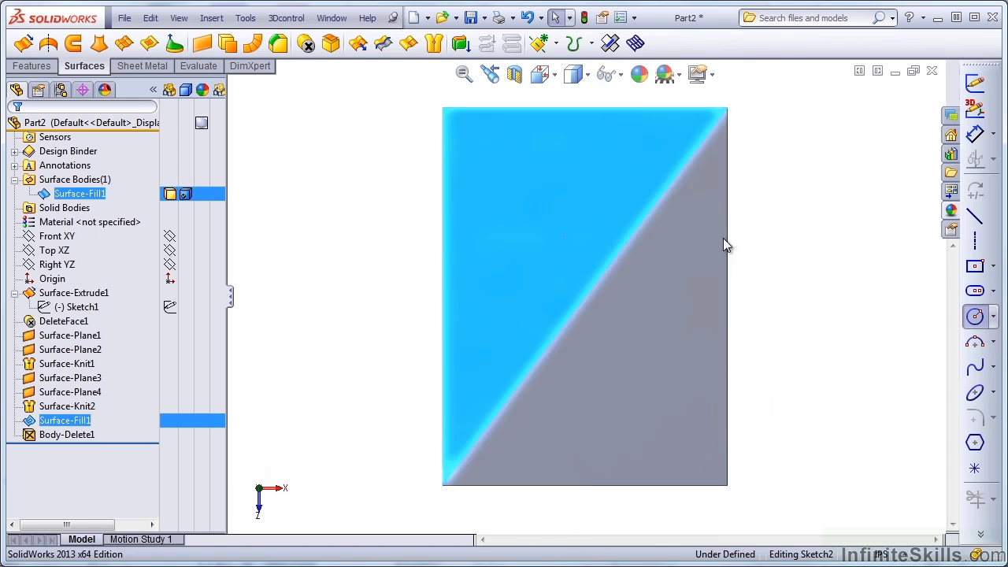
left_click(568, 247)
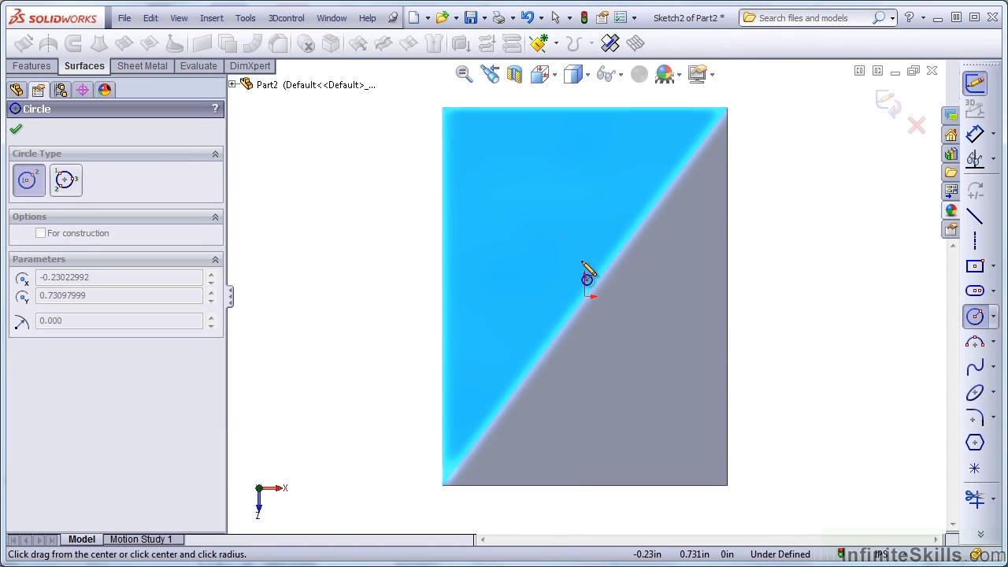
left_click(610, 337)
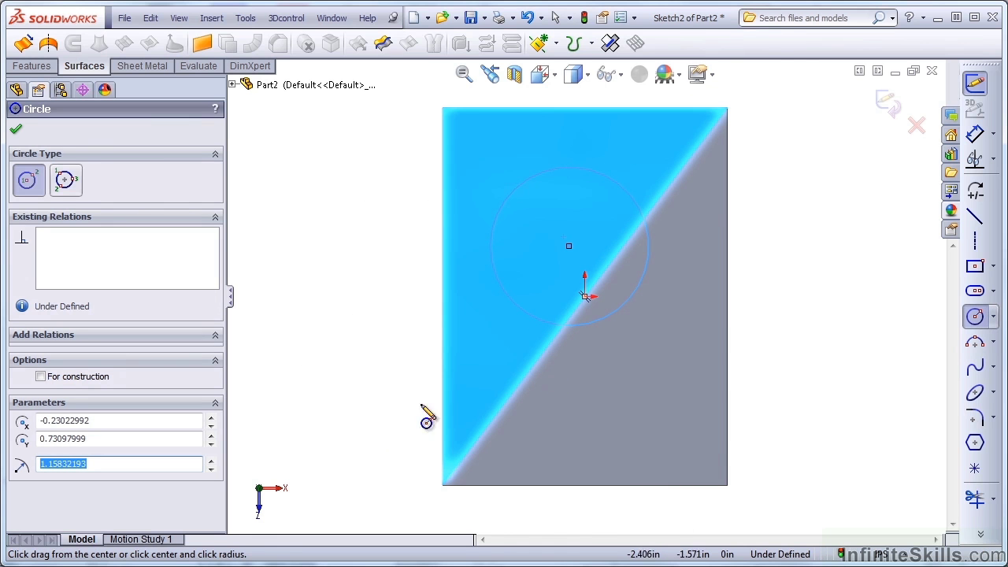
Extrude the circle as a blind, uncapped surface downward through the whole body so it protrudes below the bottom face.
left_click(23, 45)
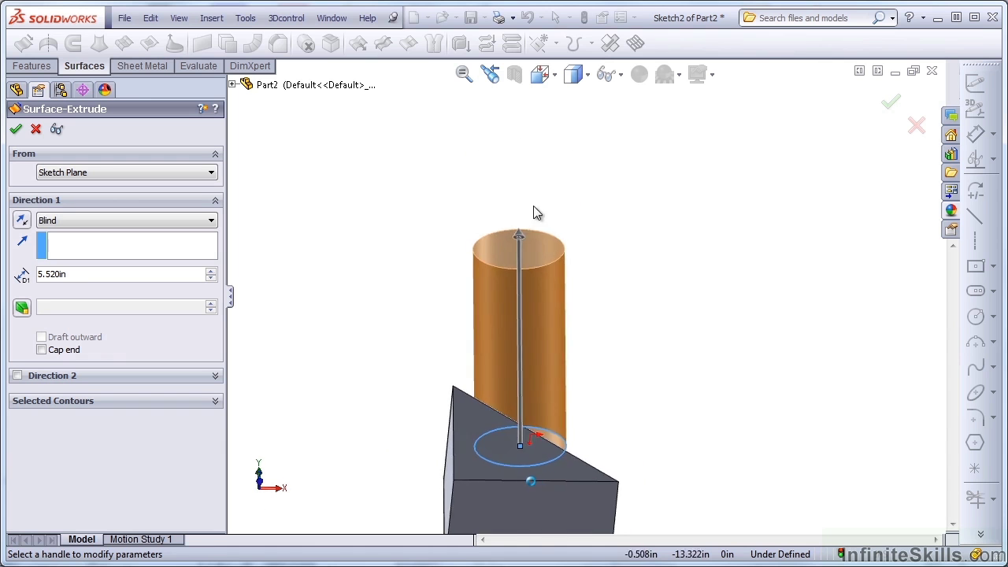
mouse_move(541, 155)
left_mouse_down()
mouse_move(540, 520)
mouse_move(535, 527)
mouse_move(508, 515)
left_mouse_up()
key("Return")
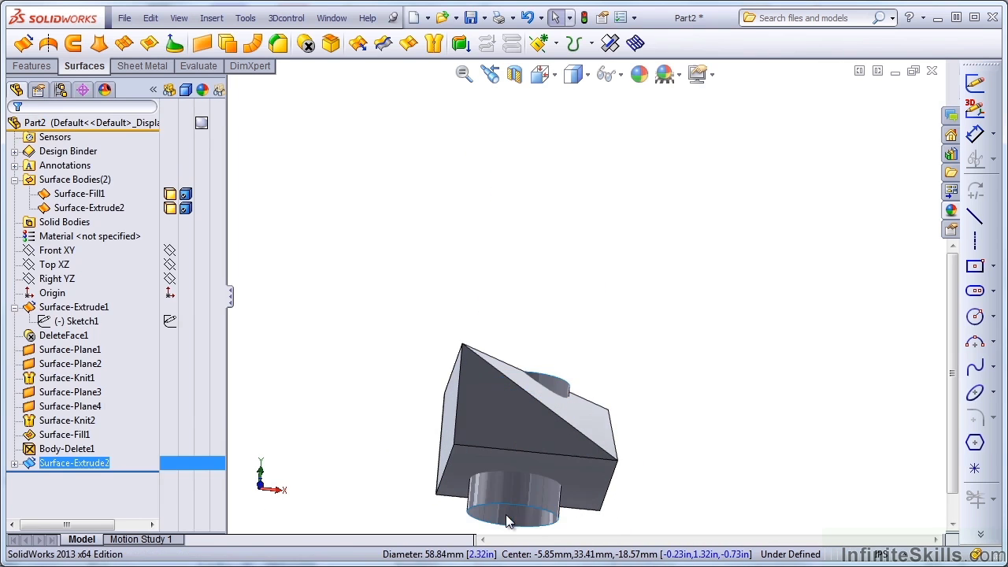
mouse_move(658, 435)
middle_mouse_down()
mouse_move(680, 409)
mouse_move(740, 405)
middle_mouse_up()
left_click(741, 405)
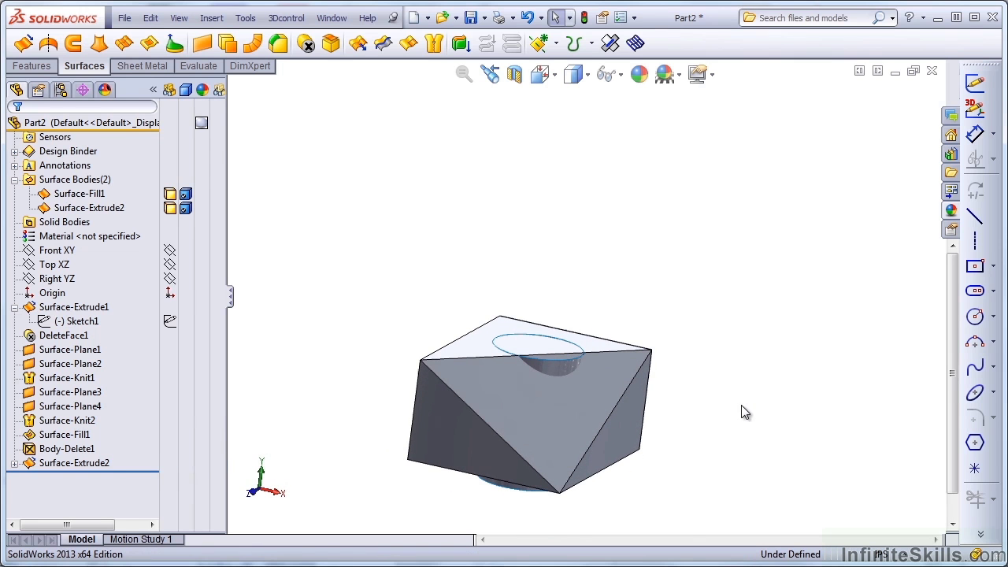
Trim the filled body with a standard trim, using the cylindrical surface as trim tool and removing the circular regions on the top and bottom.
left_click(383, 47)
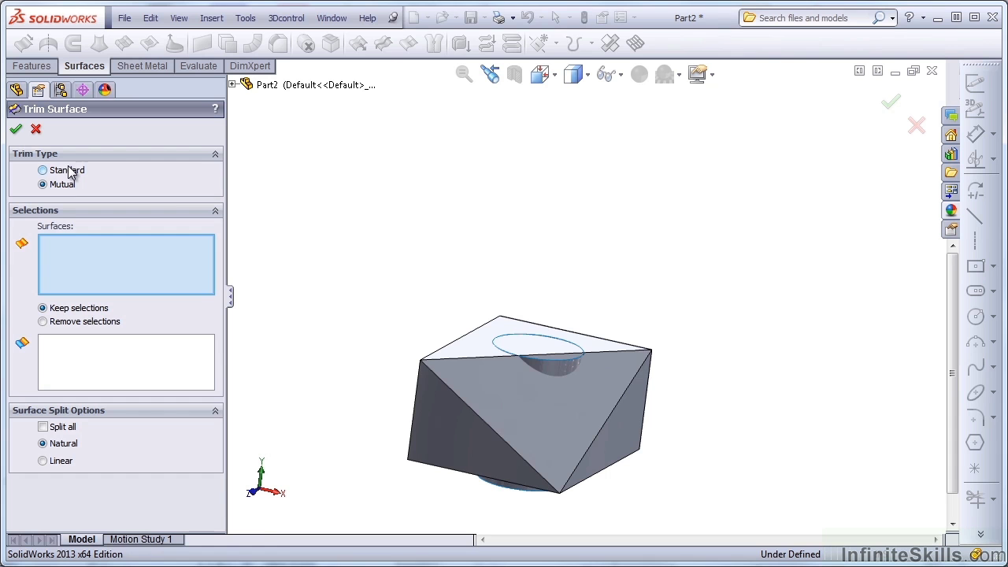
left_click(71, 171)
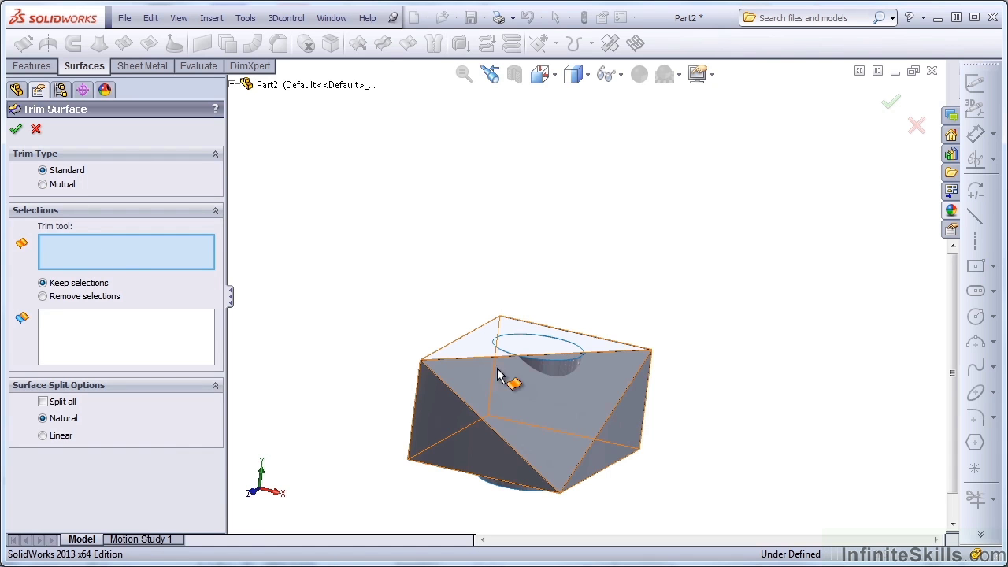
left_click(560, 374)
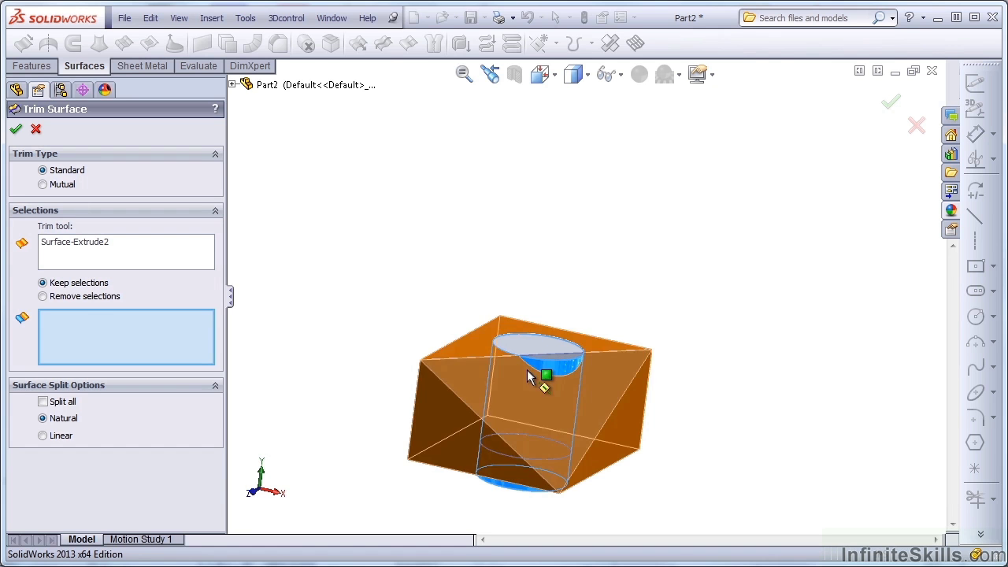
left_click(44, 296)
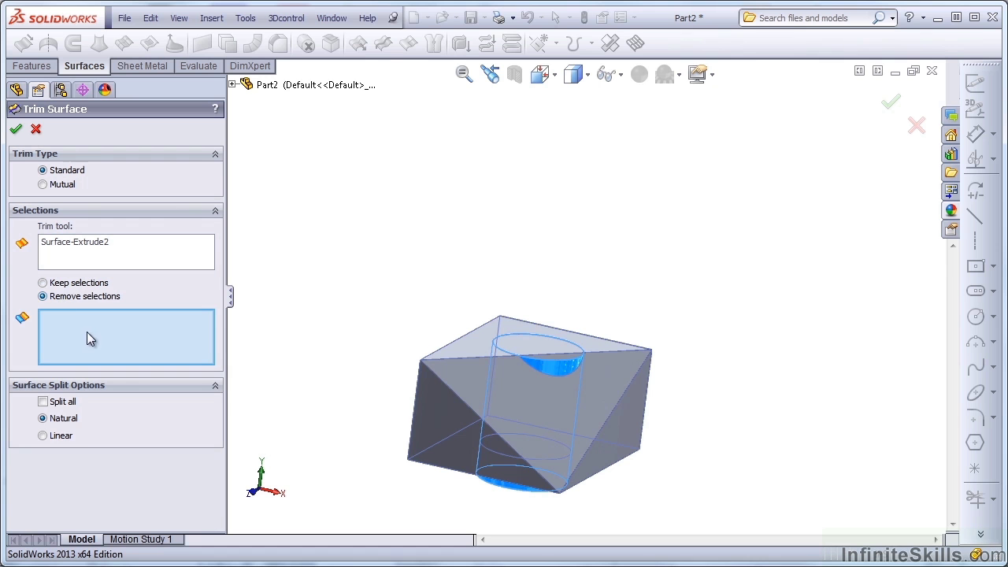
left_click(524, 345)
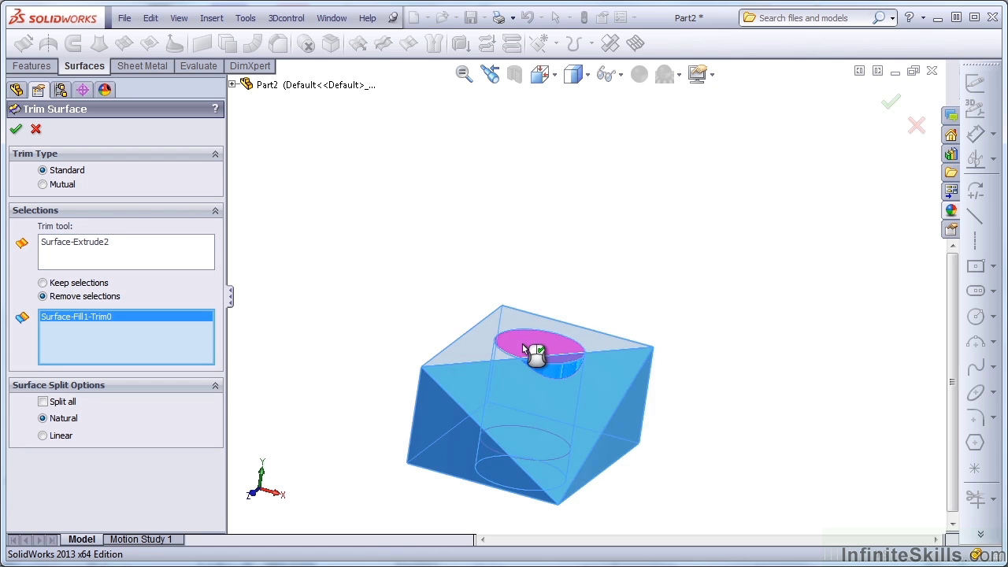
middle_click_drag(521, 343, 539, 458)
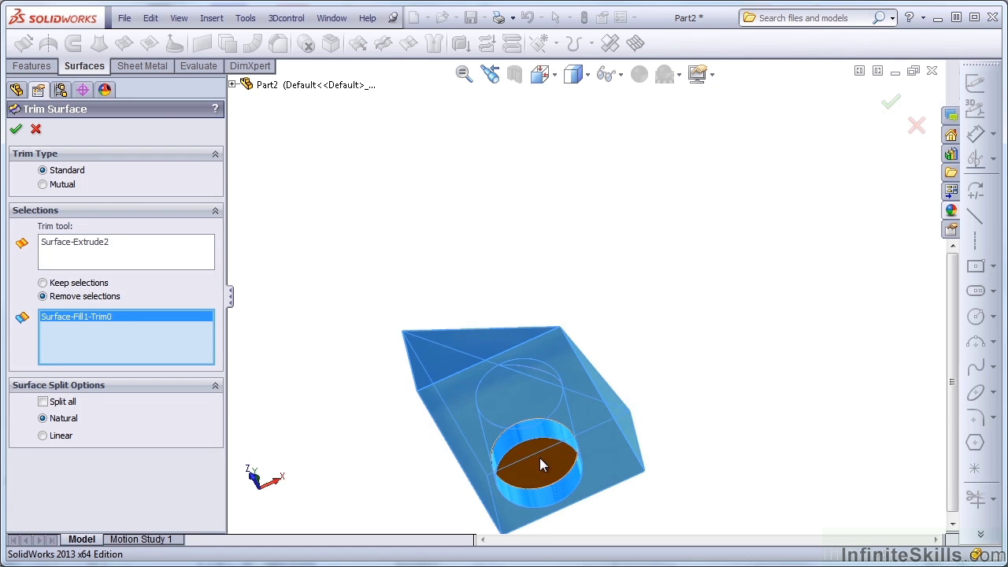
left_click(540, 460)
right_click(539, 457)
Rotate the model all the way around to examine the trimmed openings and the protruding cylindrical surface.
key("Up")
key("Up")
key("Up")
key("Up")
key("Up")
key("Up")
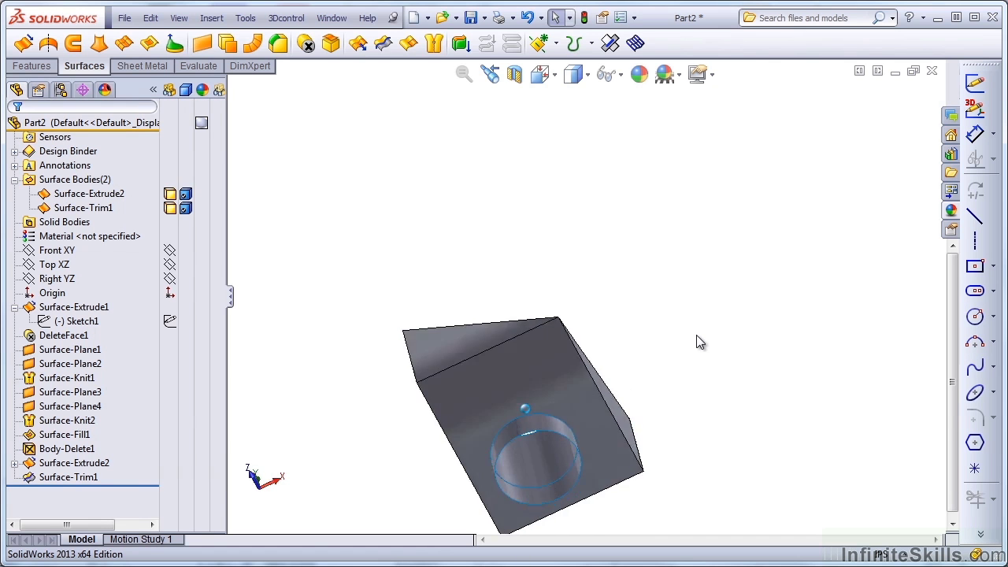
key("Up")
key("Up")
key("Up")
key("Up")
key("Up")
key("Up")
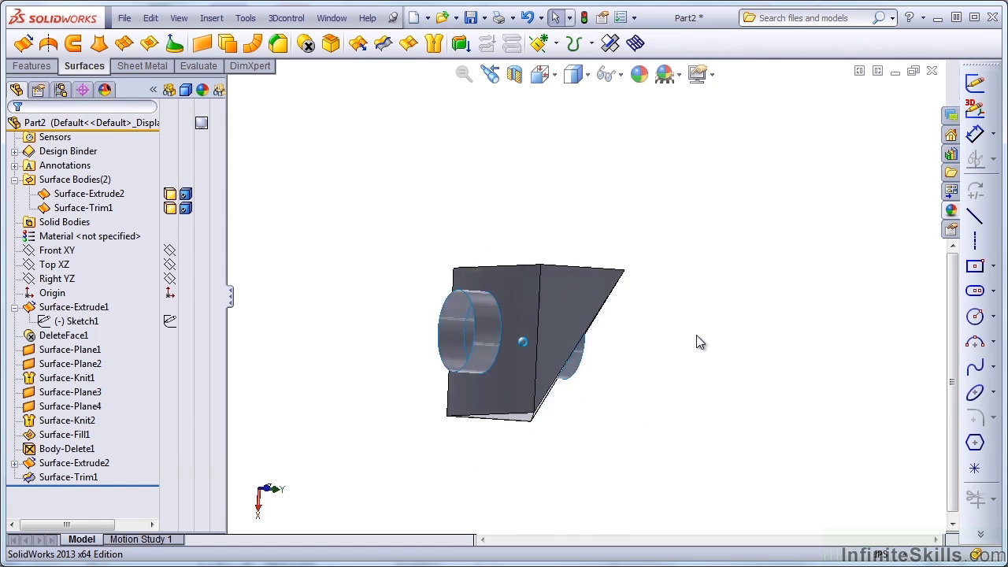
key("Up")
key("Up")
key("Up")
key("Up")
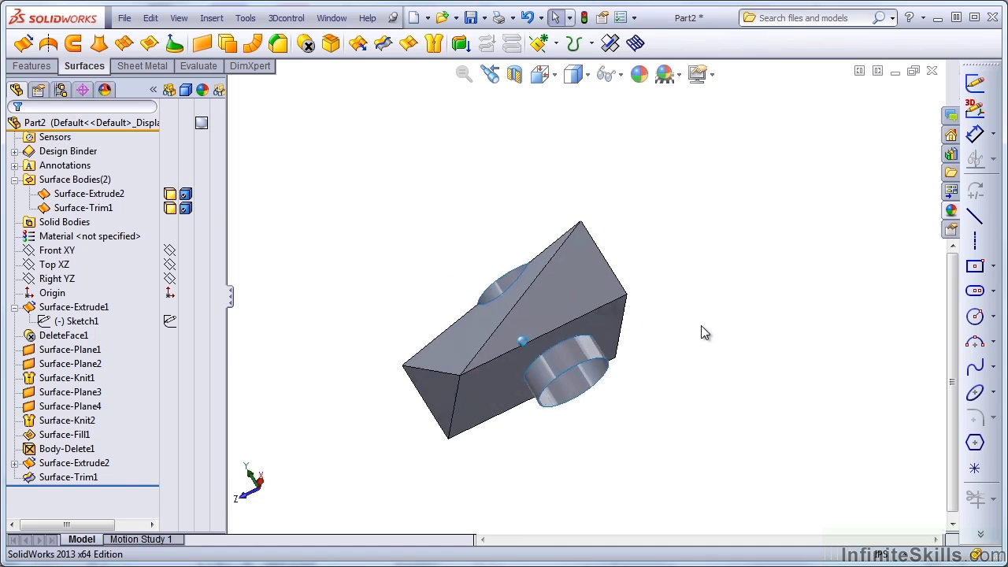
Trim the cylindrical surface with a standard trim, using the outer body as trim tool and removing the pieces protruding above and below it.
middle_click_drag(539, 300, 531, 199)
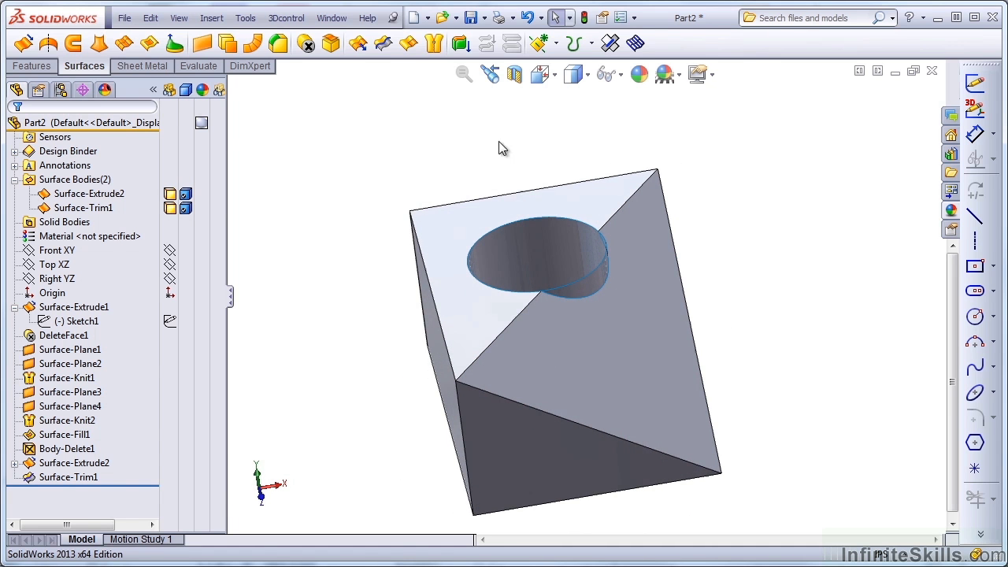
left_click(383, 45)
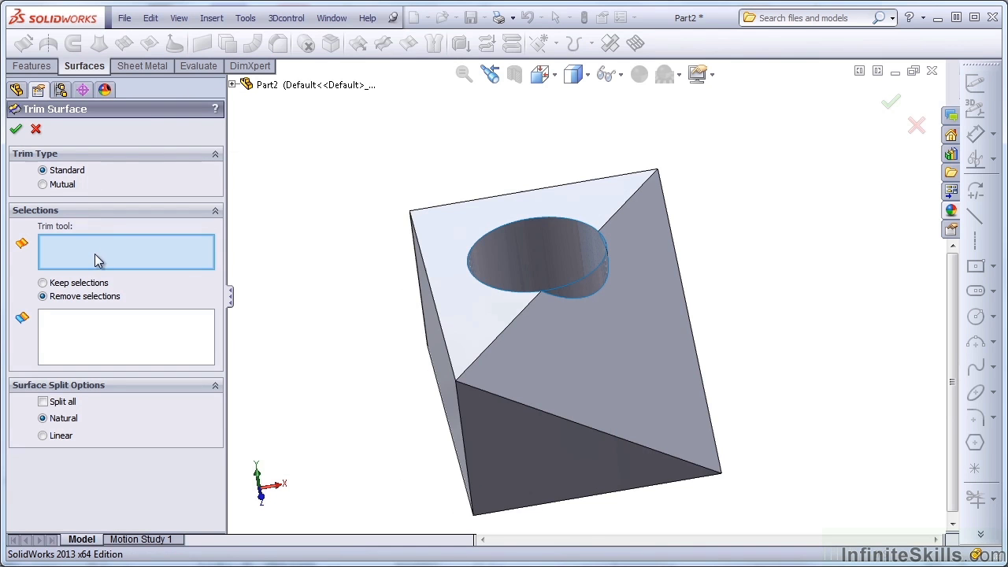
left_click(517, 354)
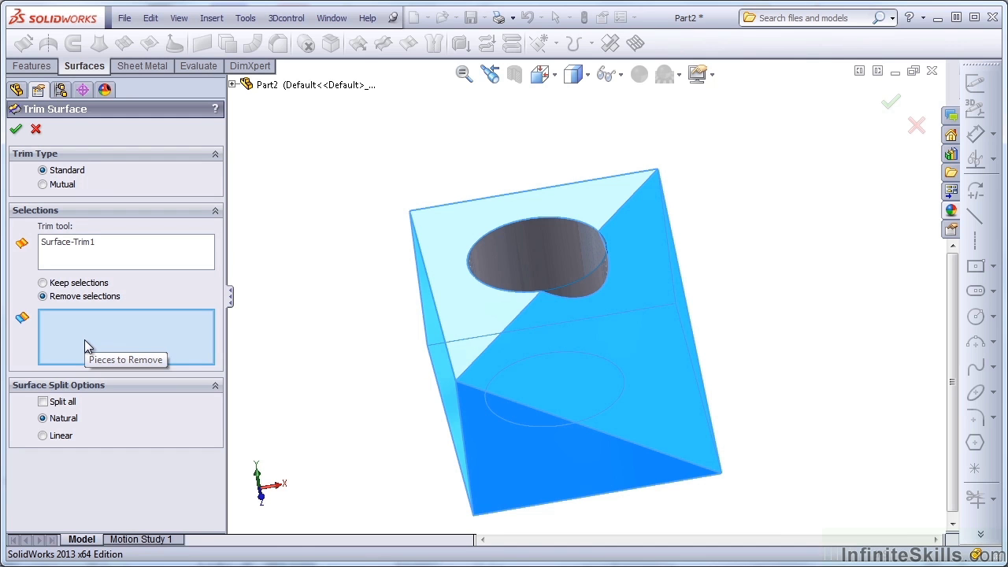
middle_click_drag(243, 315, 574, 292)
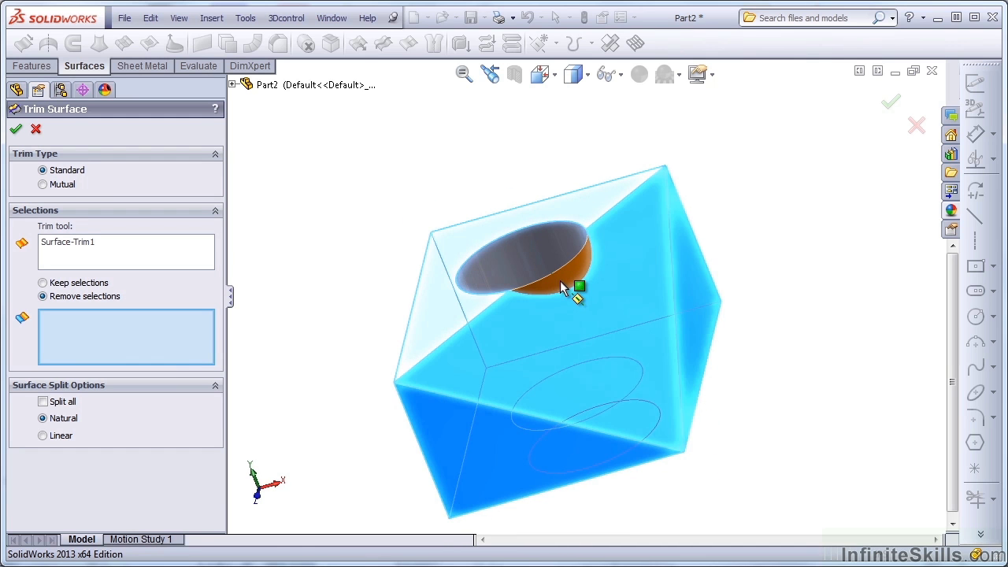
left_click(559, 280)
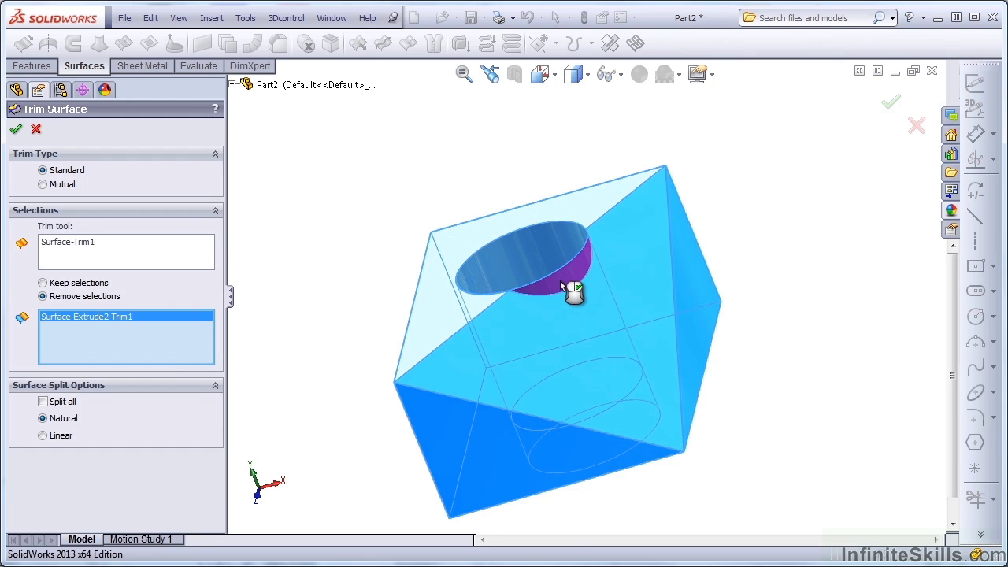
middle_click_drag(560, 282, 729, 427)
left_click(603, 396)
right_click(603, 395)
key("ctrl+7")
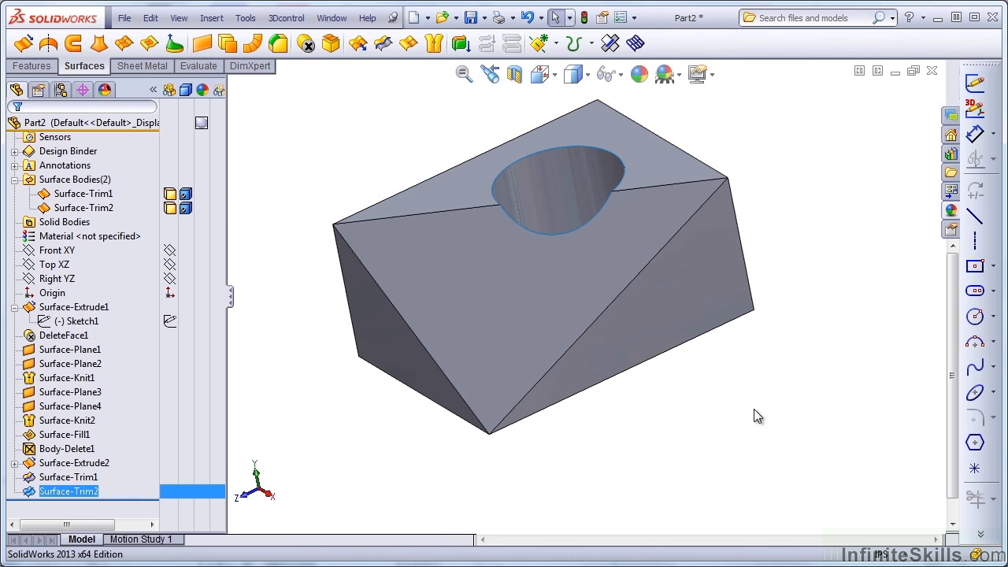
Knit the trimmed cylindrical surface and the trimmed outer body together with the option to form a solid enabled.
left_click(433, 44)
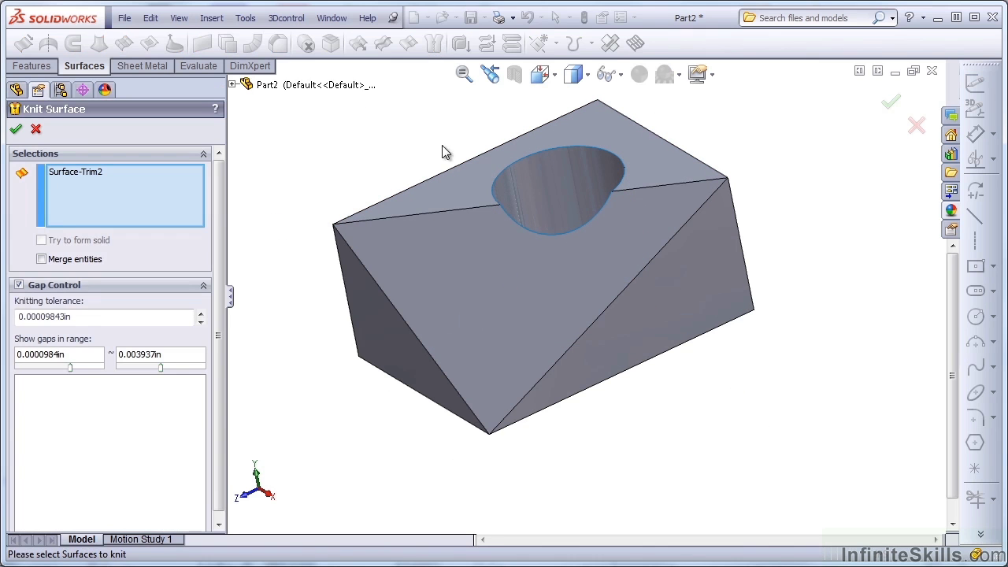
right_click(142, 206)
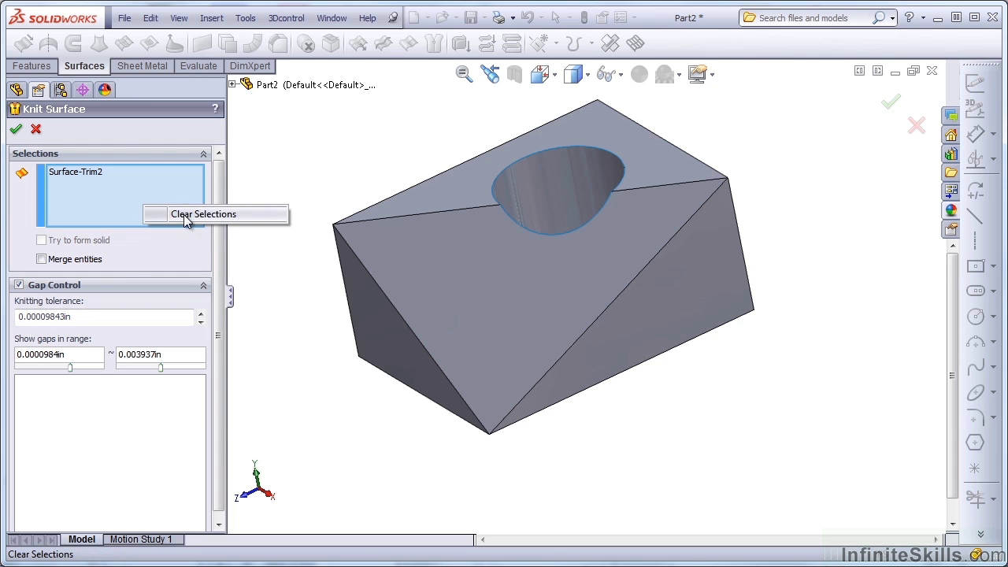
left_click(183, 214)
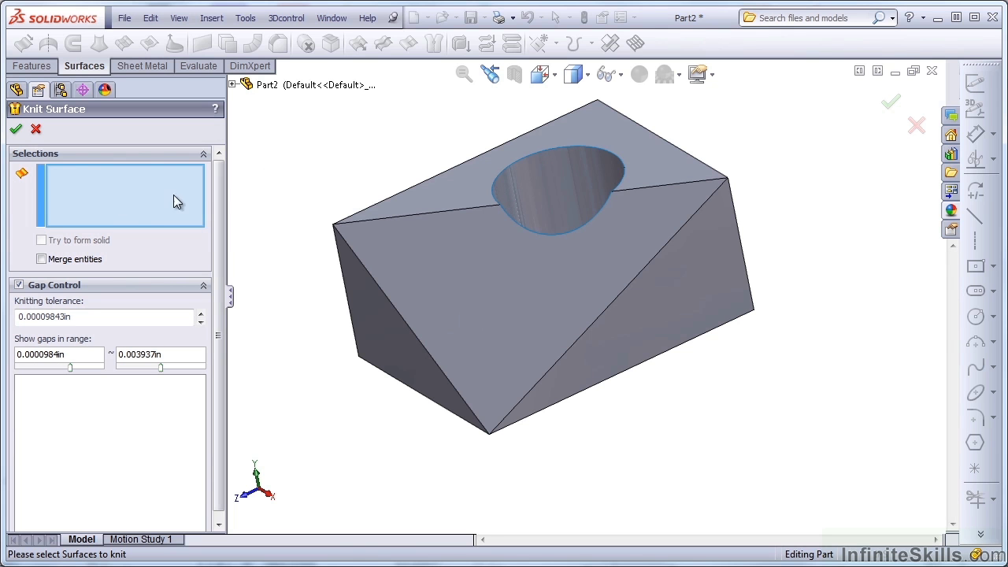
left_click(521, 198)
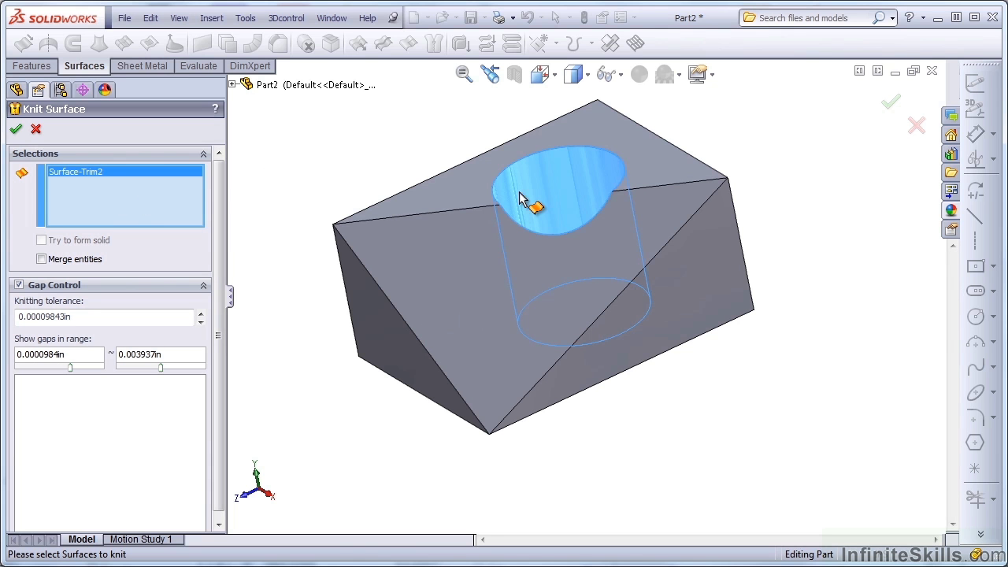
left_click(478, 249)
mouse_move(477, 250)
middle_mouse_down()
mouse_move(683, 373)
mouse_move(776, 381)
mouse_move(787, 360)
mouse_move(813, 367)
mouse_move(700, 453)
middle_mouse_up()
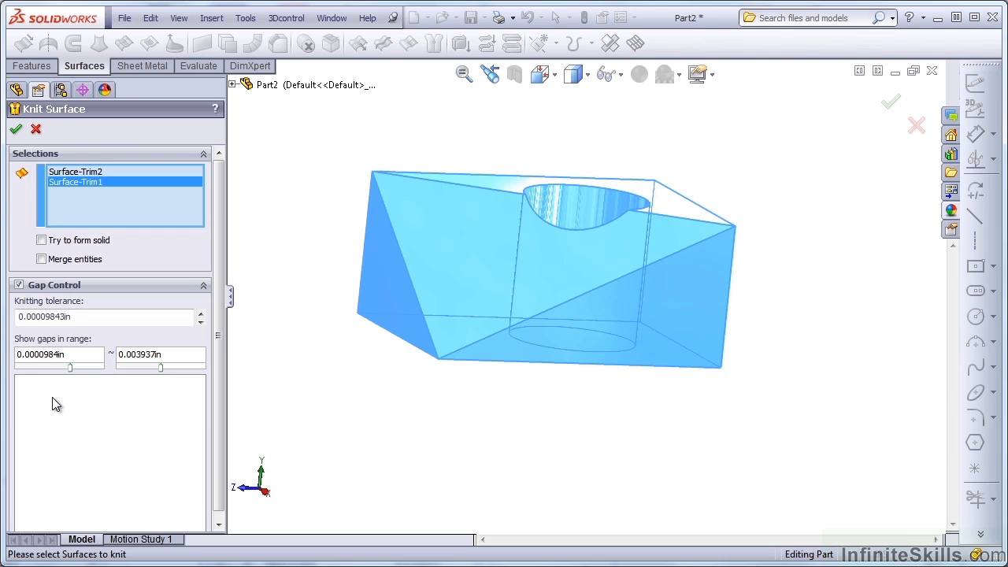
left_click(41, 241)
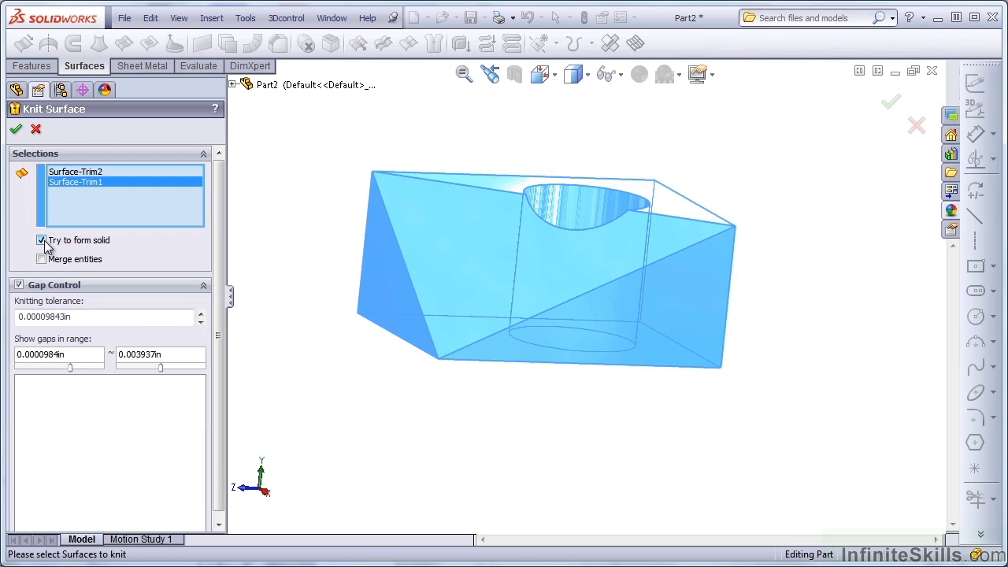
left_click(17, 130)
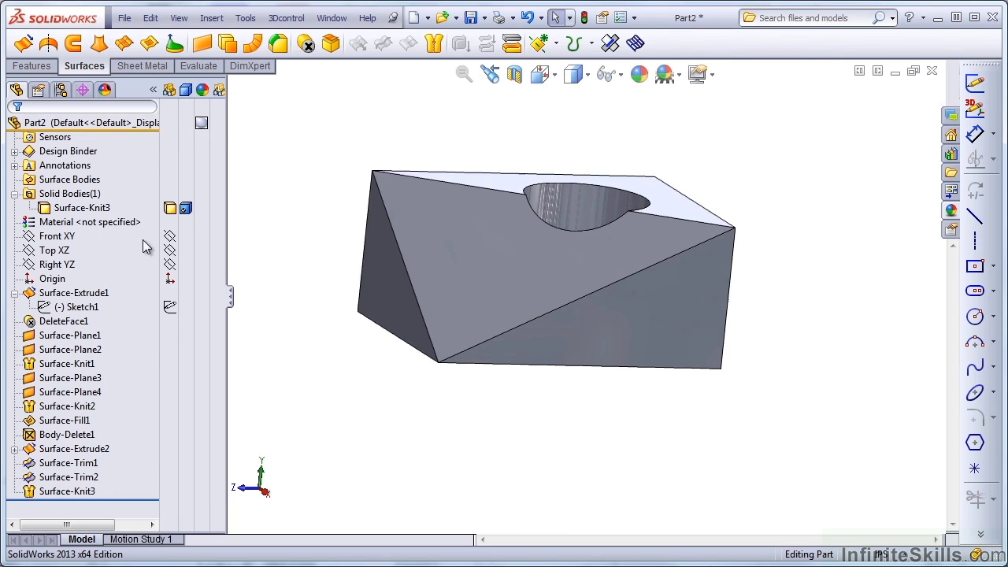
Highlight the knitted solid body, clear the selection and tilt the model to examine the hole through it.
left_click(79, 208)
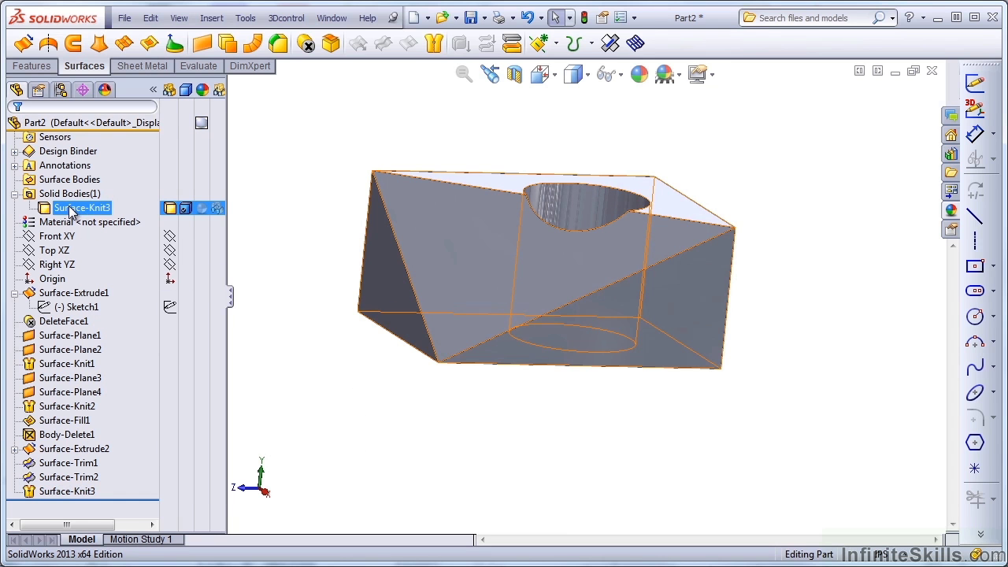
left_click(71, 211)
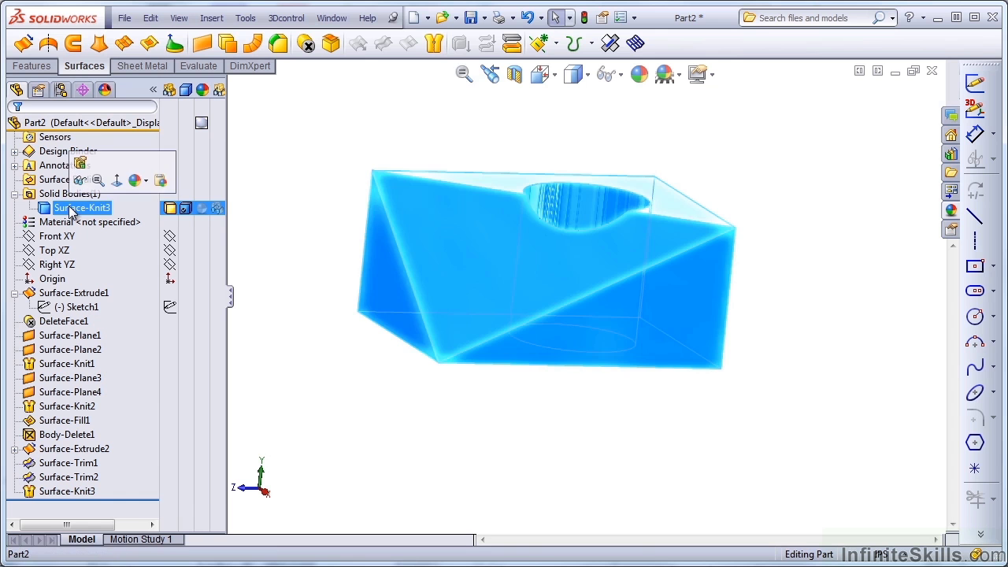
left_click(306, 371)
key("Up")
key("Up")
key("Up")
key("Up")
key("Up")
key("Up")
key("Up")
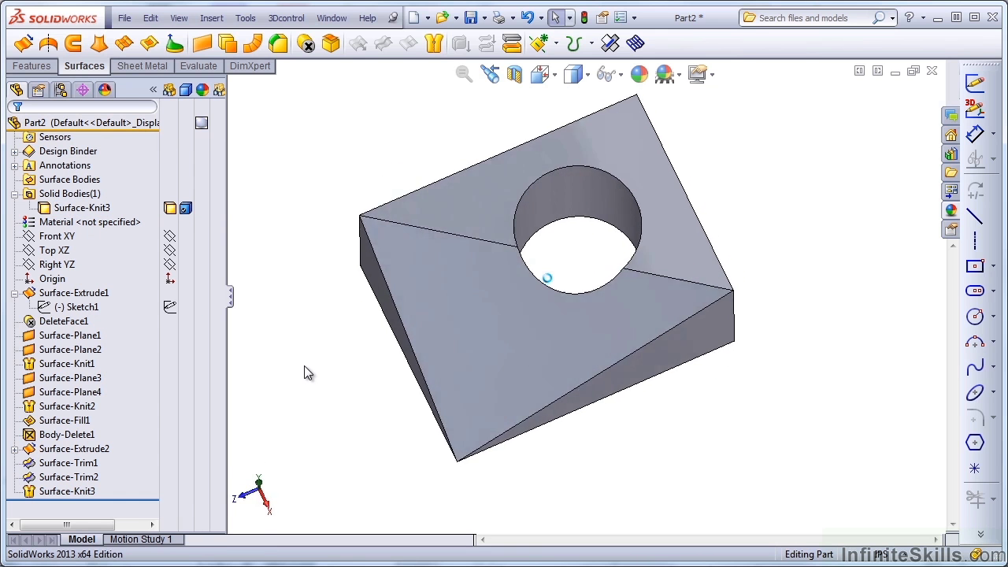